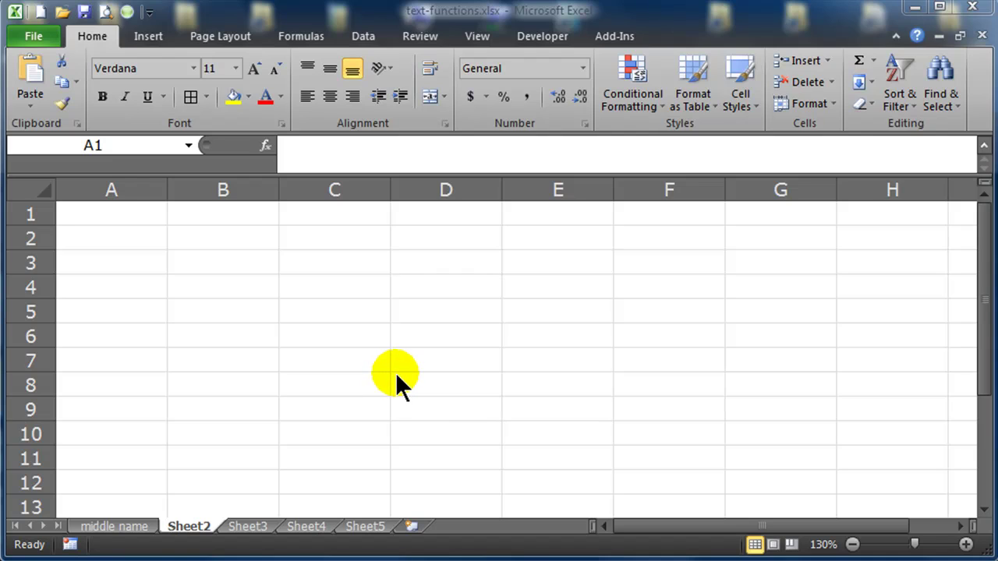
Step: Enter the column headers Date, Amount and Balance in cells A1 to C1
left_click(117, 222)
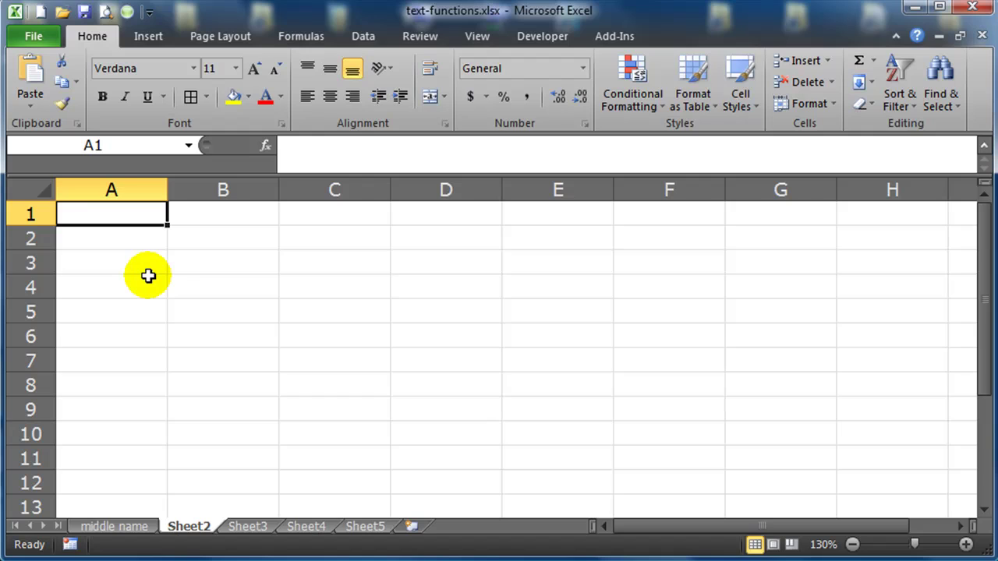
type("Date")
key("Tab")
type("A")
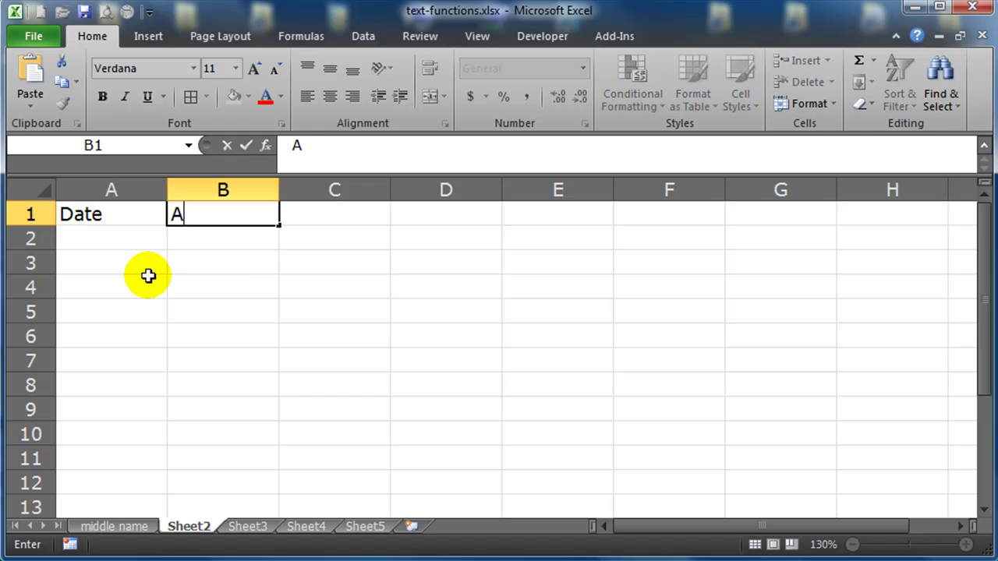
type("mount")
key("Tab")
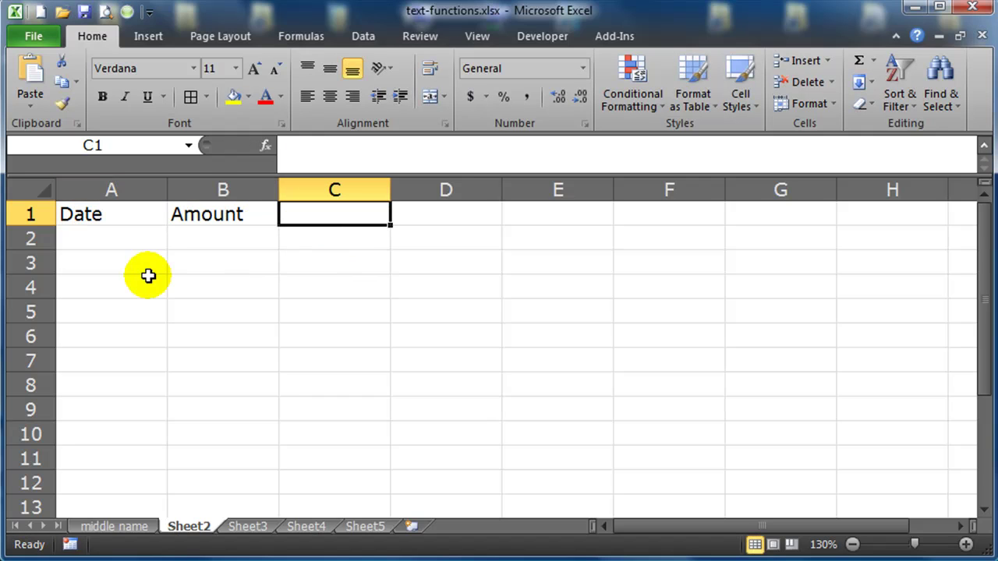
type("Balance")
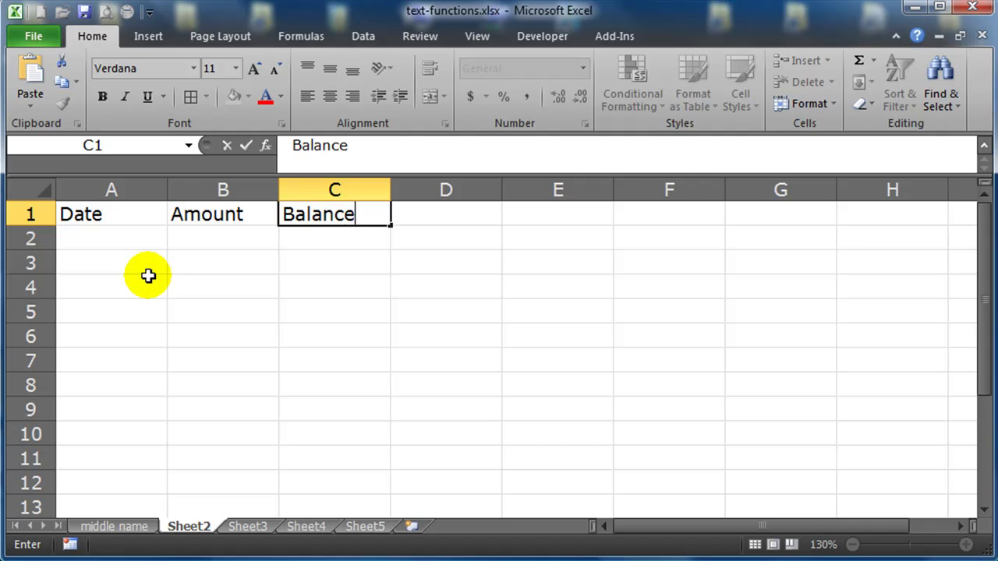
key("Return")
Step: Enter 1/1/12 and 1/8/12 in A2 and A3, and extend the weekly date series down to A35
type("1/1/12")
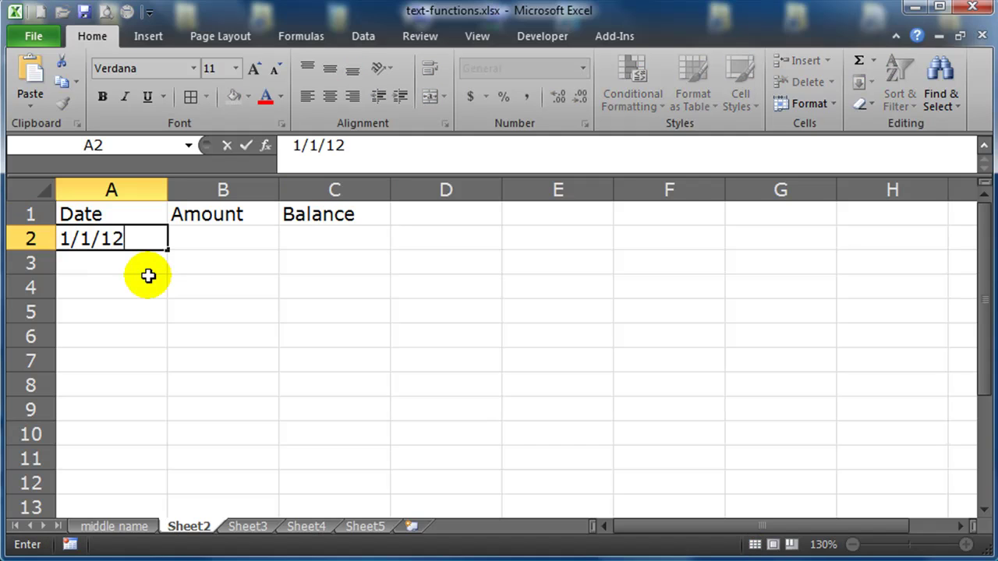
key("Return")
type("1/8/12")
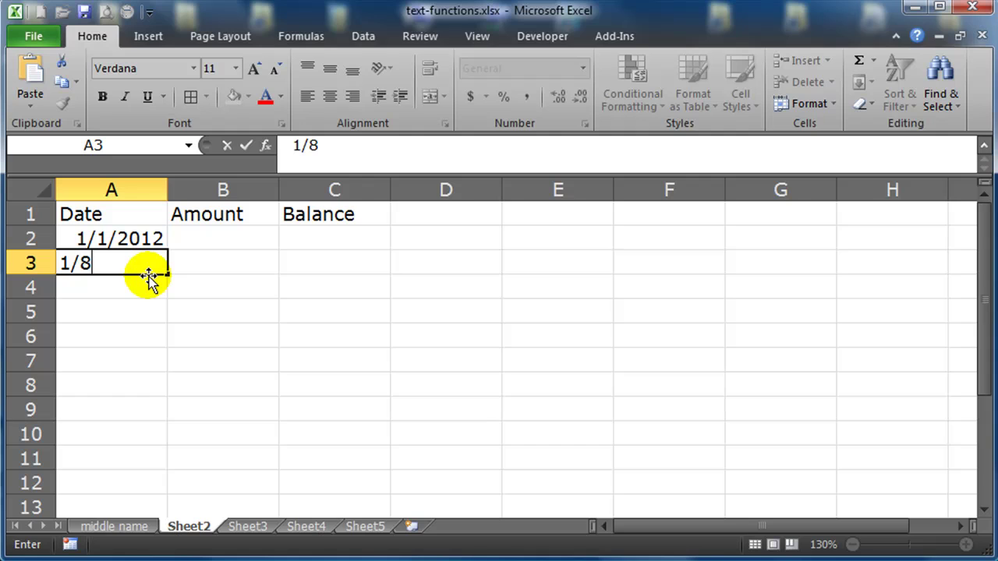
key("Return")
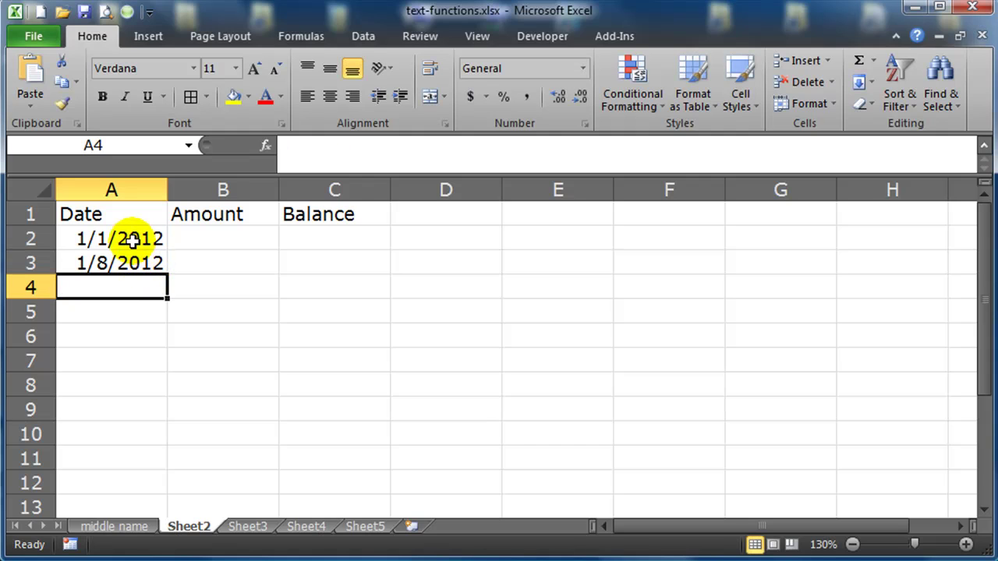
left_click_drag(133, 237, 165, 465)
scroll(249, 397, "up", 8)
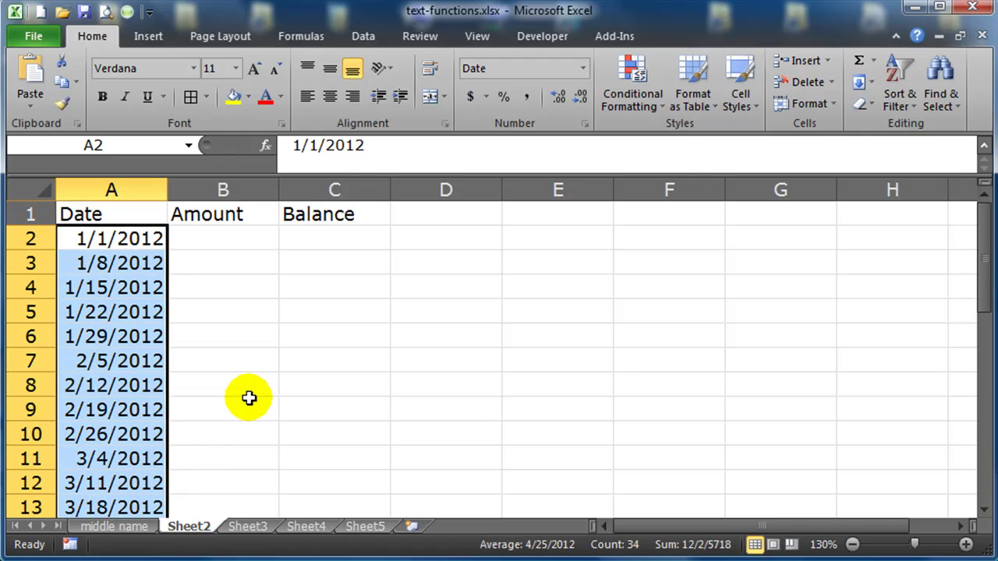
left_click(233, 319)
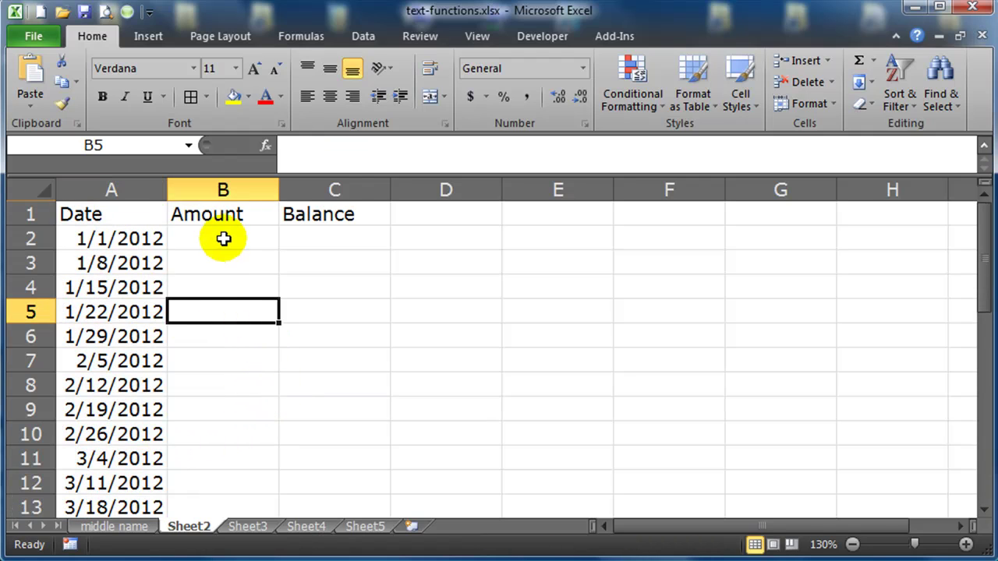
Step: Fill the Amount cells B2:B35 with the formula =RANDBETWEEN(-500,800)
left_click_drag(222, 238, 229, 466)
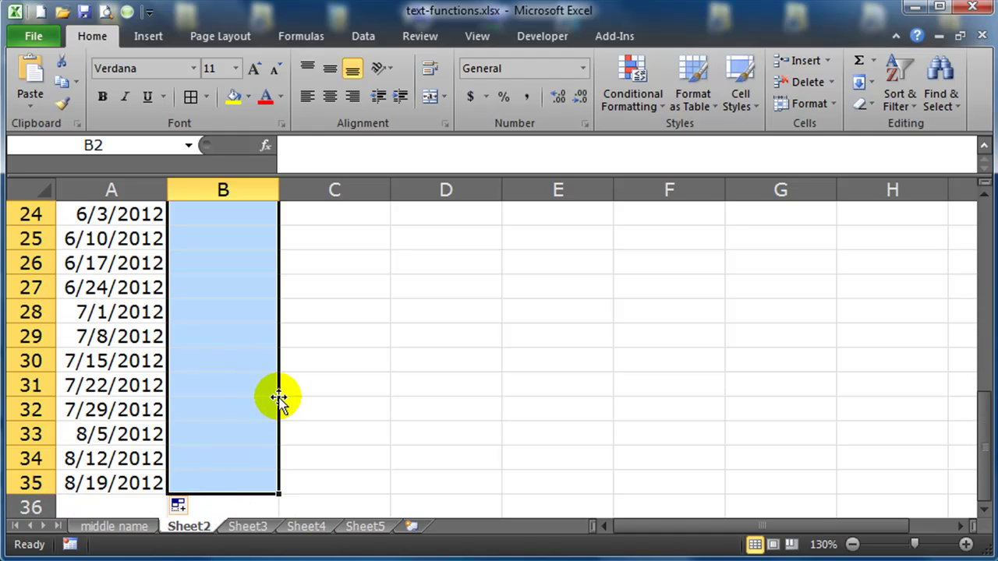
type("=rand")
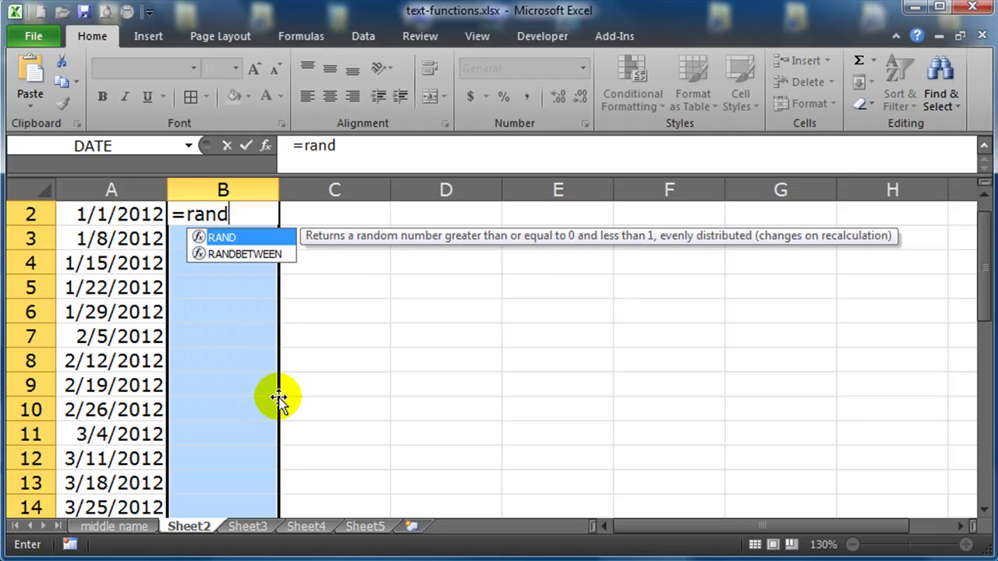
key("Down")
key("Tab")
type("-1")
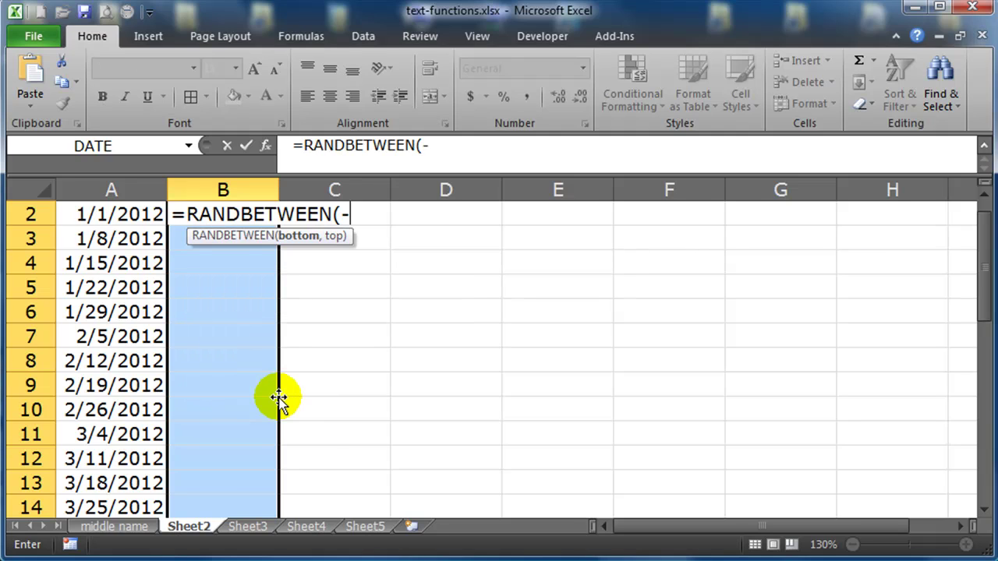
key("BackSpace")
type("65")
key("BackSpace")
key("BackSpace")
type("500")
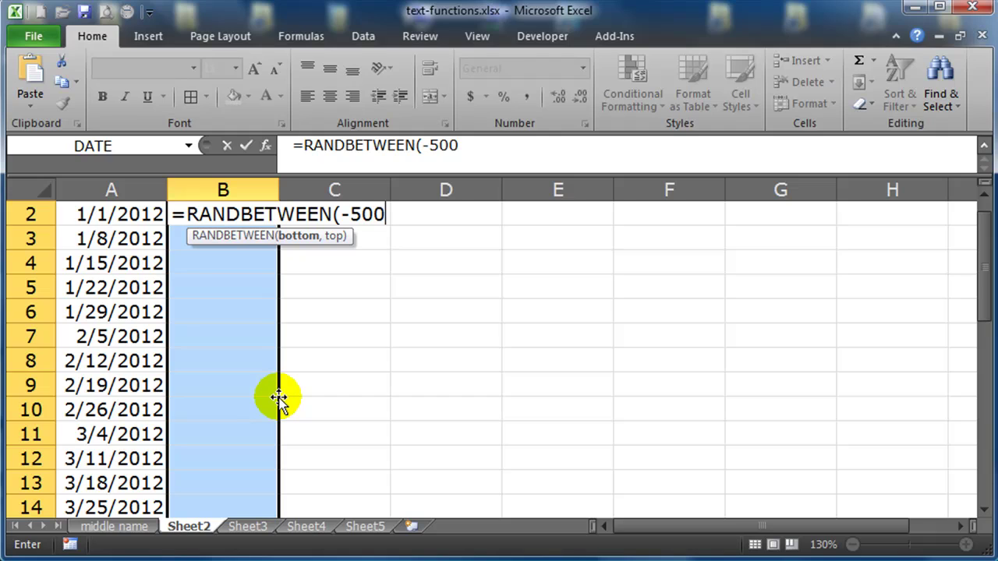
type(",10")
key("BackSpace")
key("BackSpace")
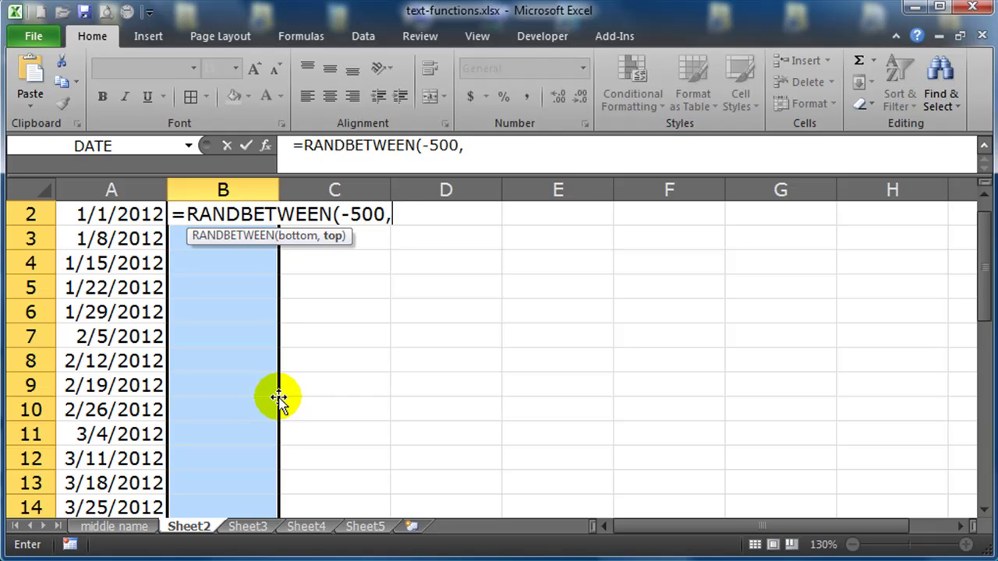
type("800)")
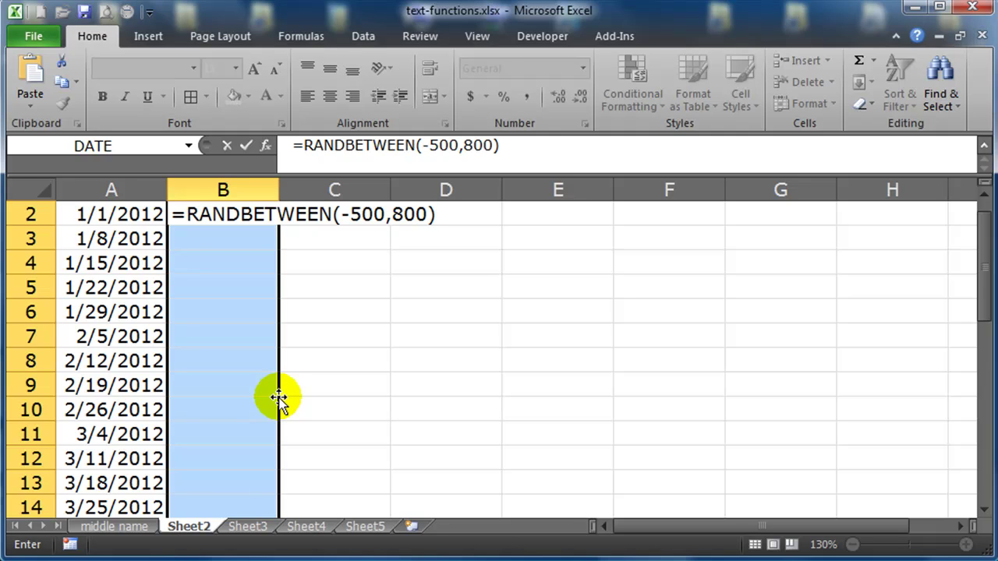
key("ctrl+Return")
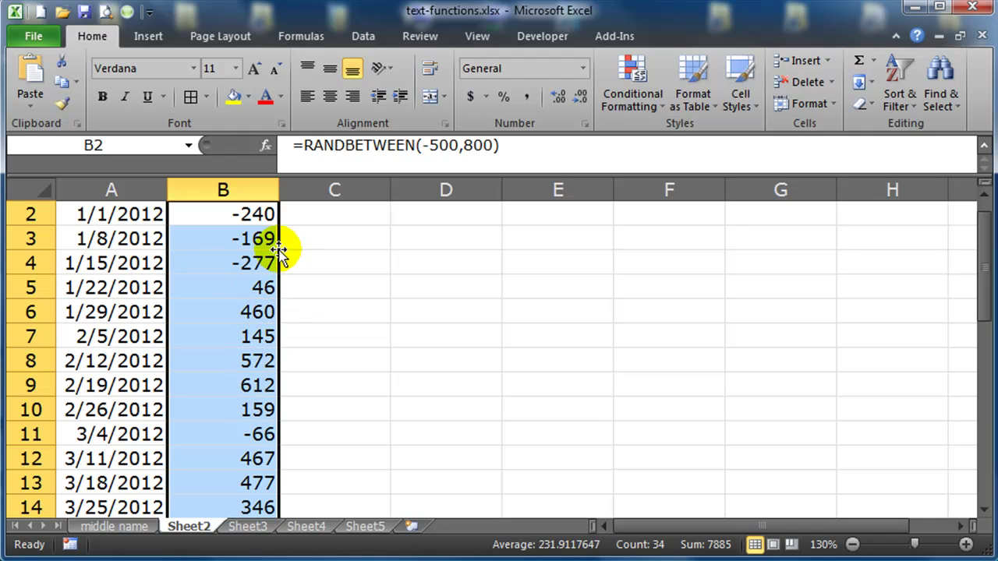
Step: Replace the random-number formulas in B2:B35 with their static values
mouse_move(278, 248)
left_mouse_down()
mouse_move(297, 251)
mouse_move(297, 240)
mouse_move(269, 243)
left_mouse_up()
left_click(341, 290)
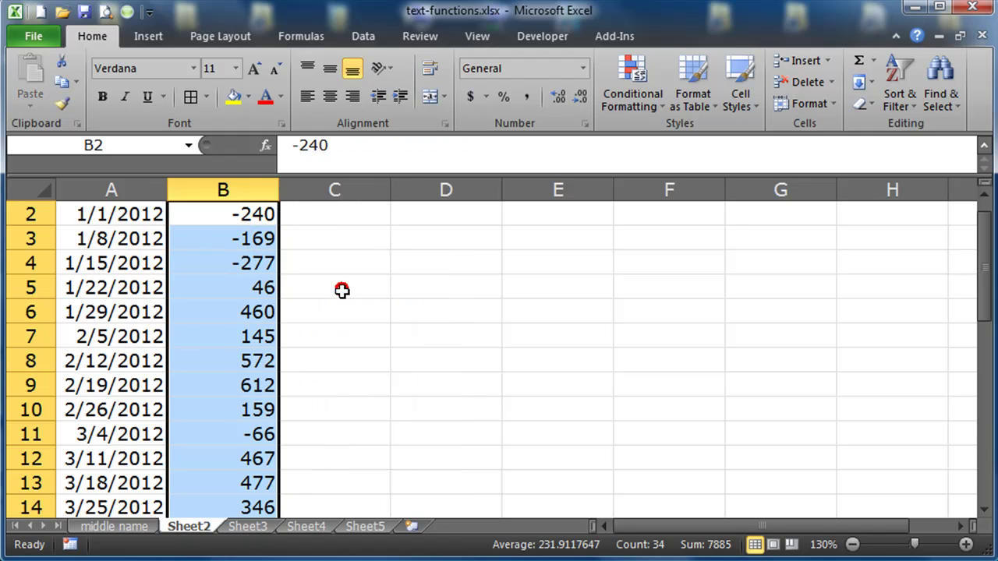
scroll(342, 290, "up", 1)
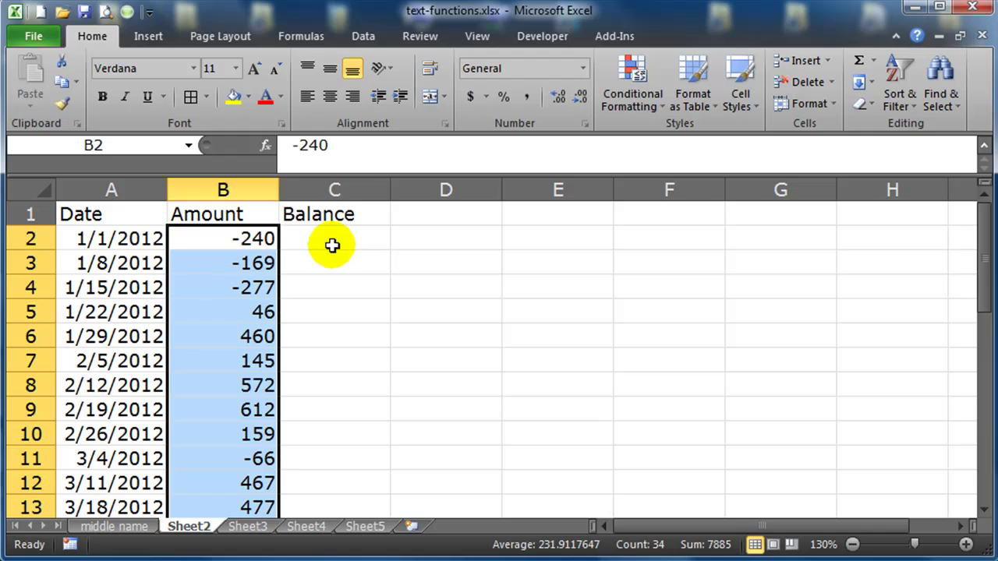
Step: Clear the amount in B2 and enter 1000 as the opening balance in C2
left_click(327, 283)
left_click(254, 243)
key("Delete")
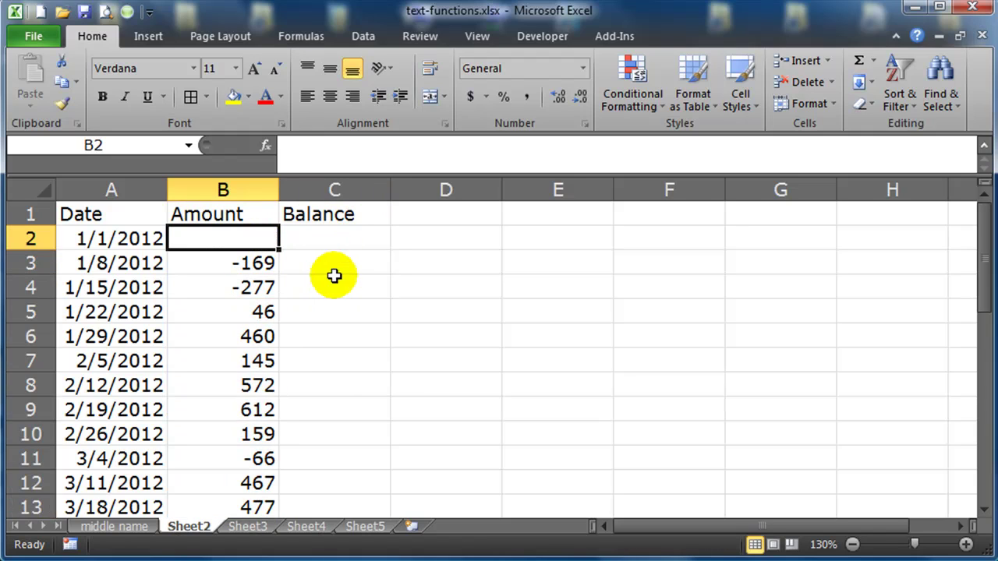
left_click(333, 242)
type("1000")
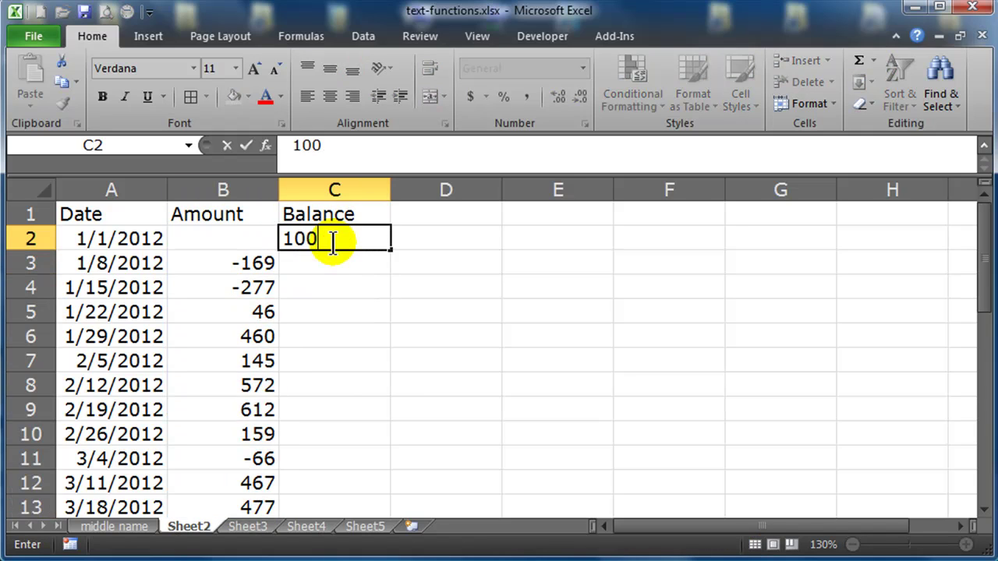
key("Return")
Step: Enter the running balance formula =C2+B3 in cell C3
type("=")
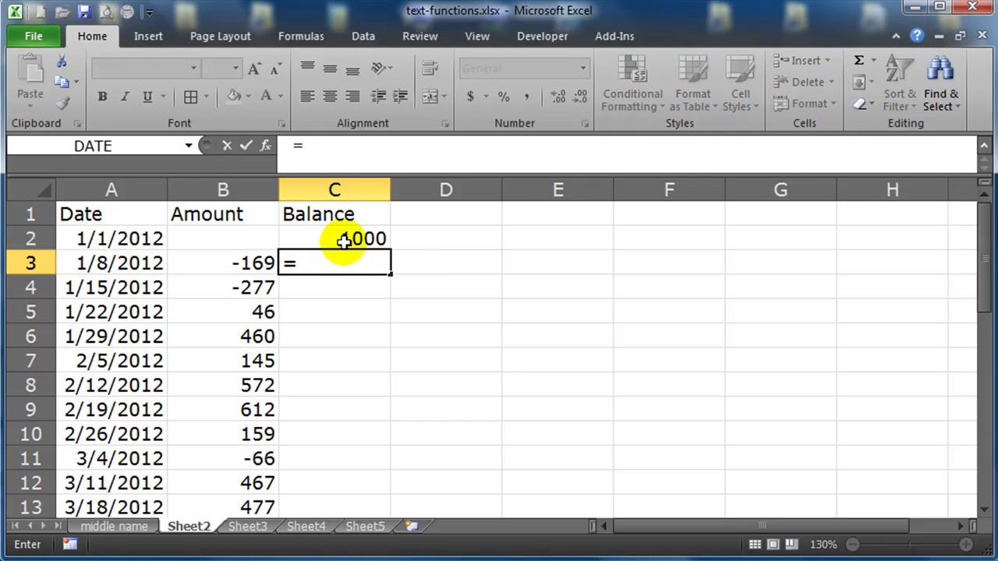
left_click(340, 241)
type("+")
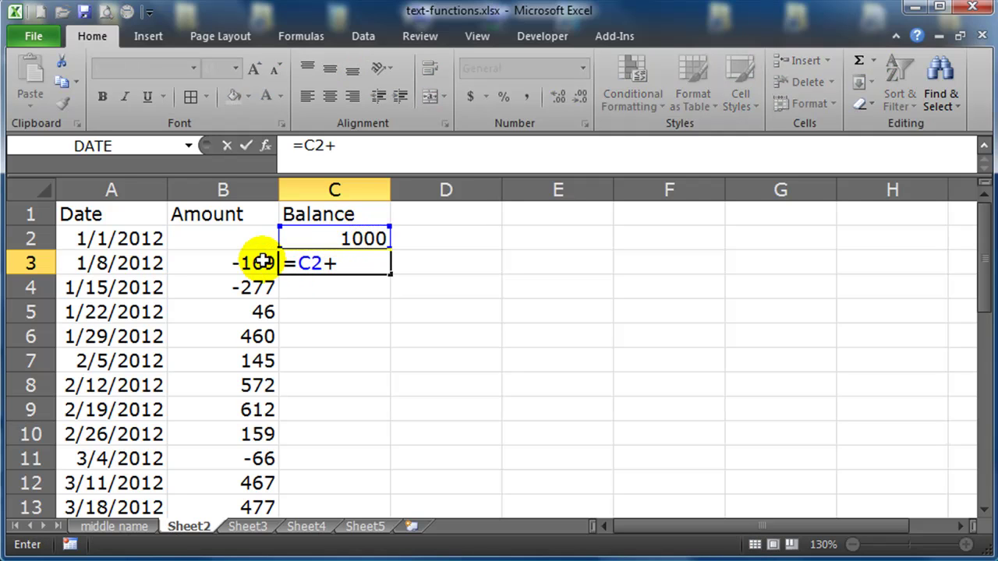
left_click(253, 264)
key("Return")
right_click(253, 263)
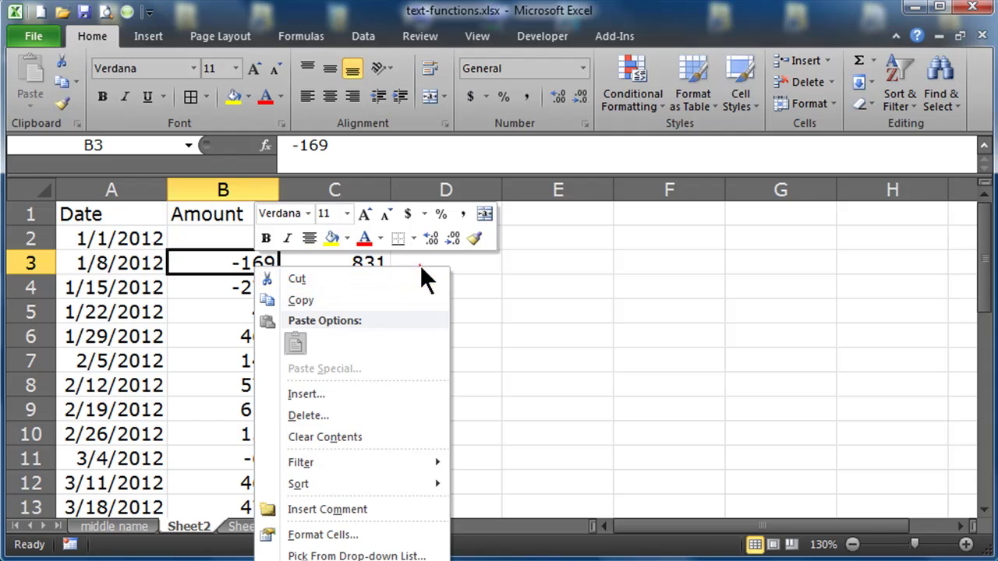
left_click(537, 266)
Step: Copy the running balance formula from C3 down the Balance column to C35
left_click(360, 263)
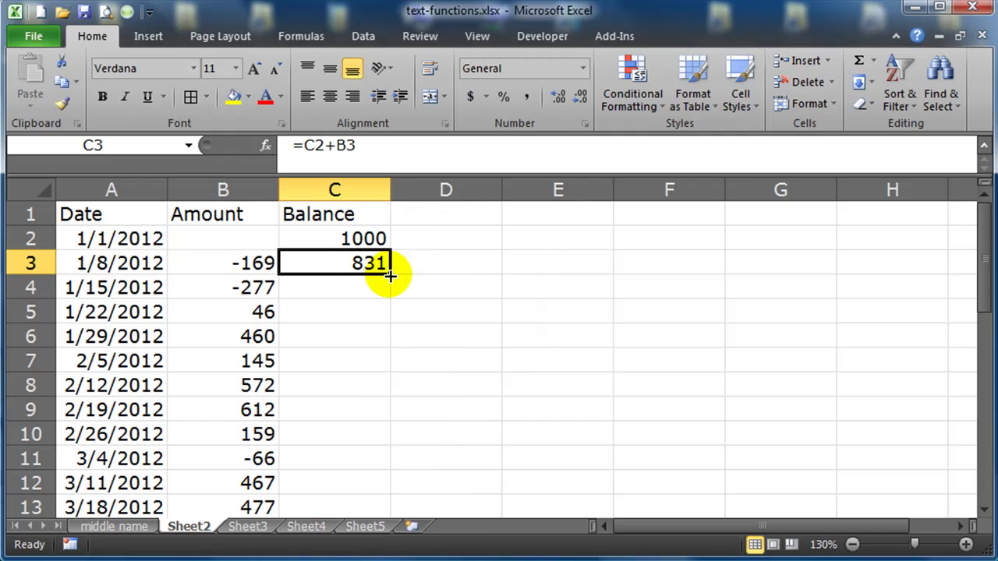
double_click(389, 275)
left_click(521, 329)
scroll(330, 339, "down", 11)
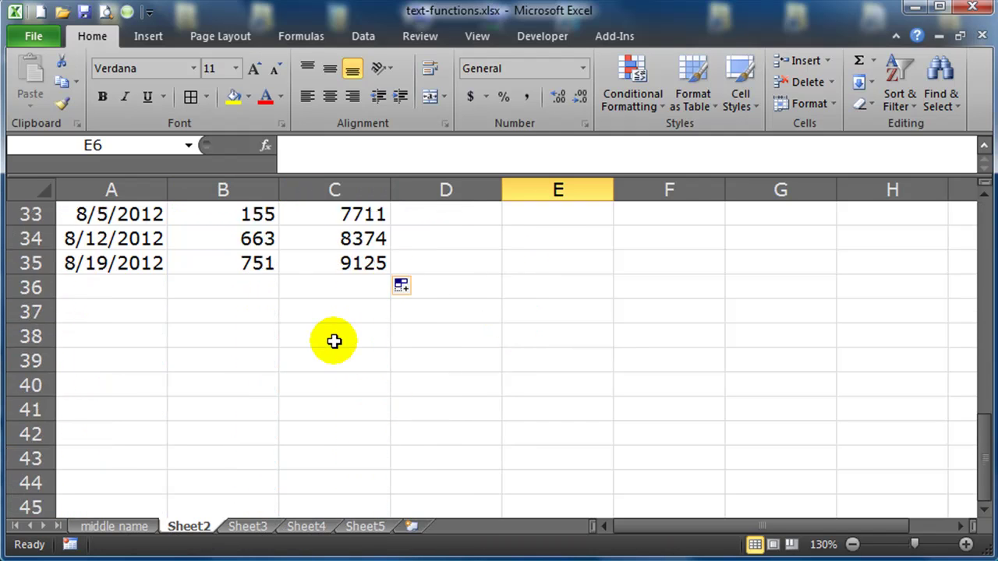
scroll(333, 340, "up", 3)
scroll(333, 341, "up", 8)
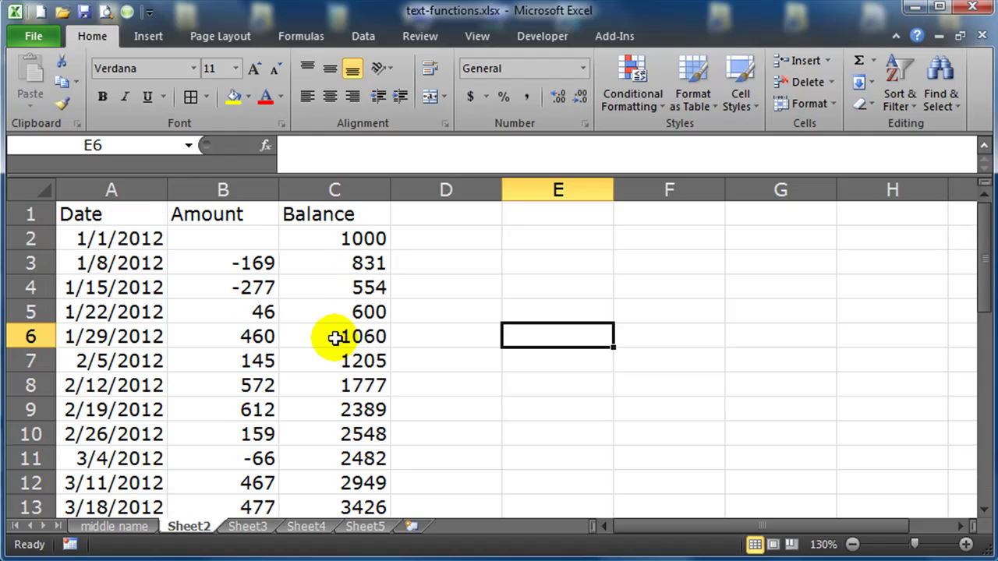
Step: Right-align the headers in A1:C1 and apply all borders to the table A1:C35
left_click_drag(119, 214, 325, 212)
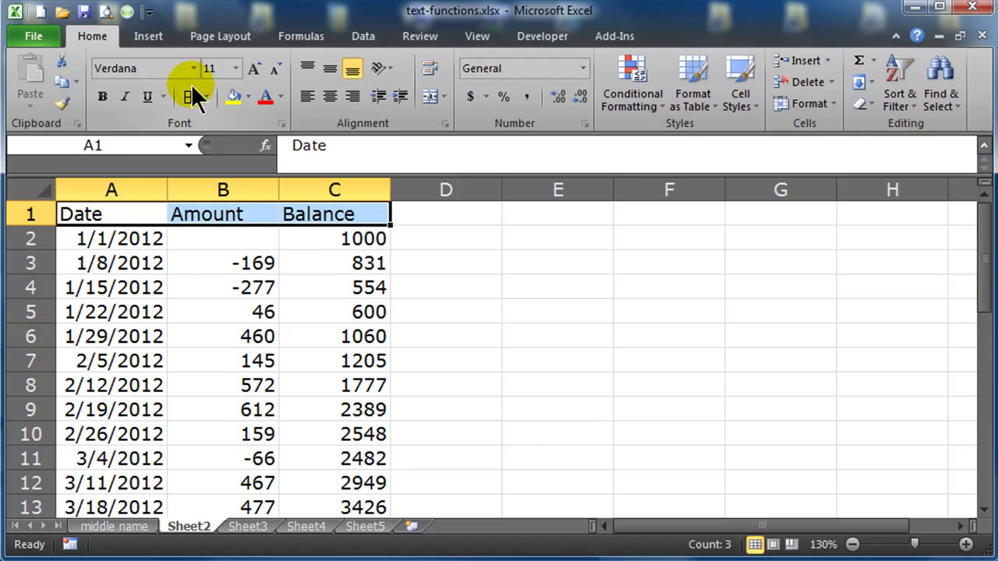
left_click(361, 96)
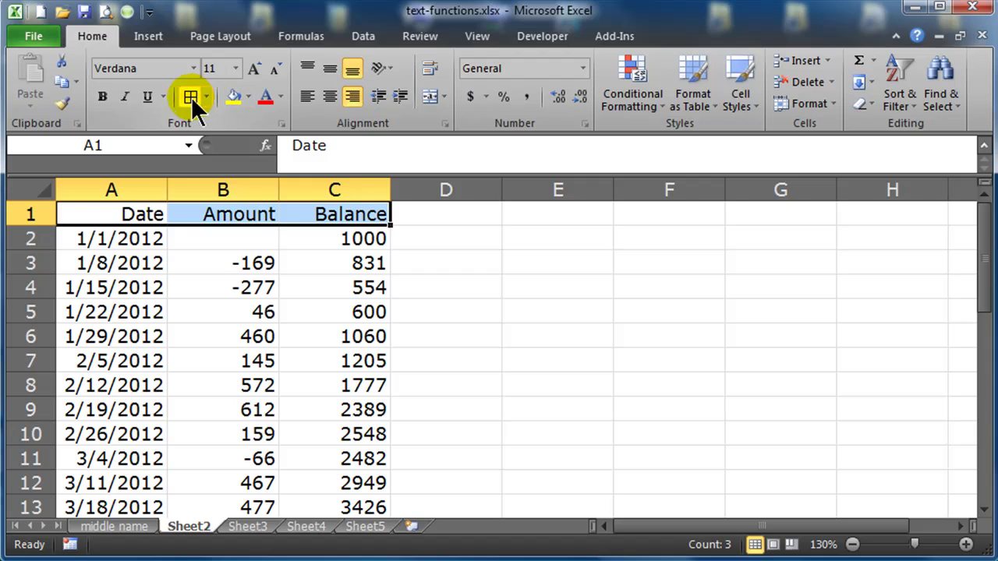
left_click(111, 214)
scroll(483, 347, "down", 8)
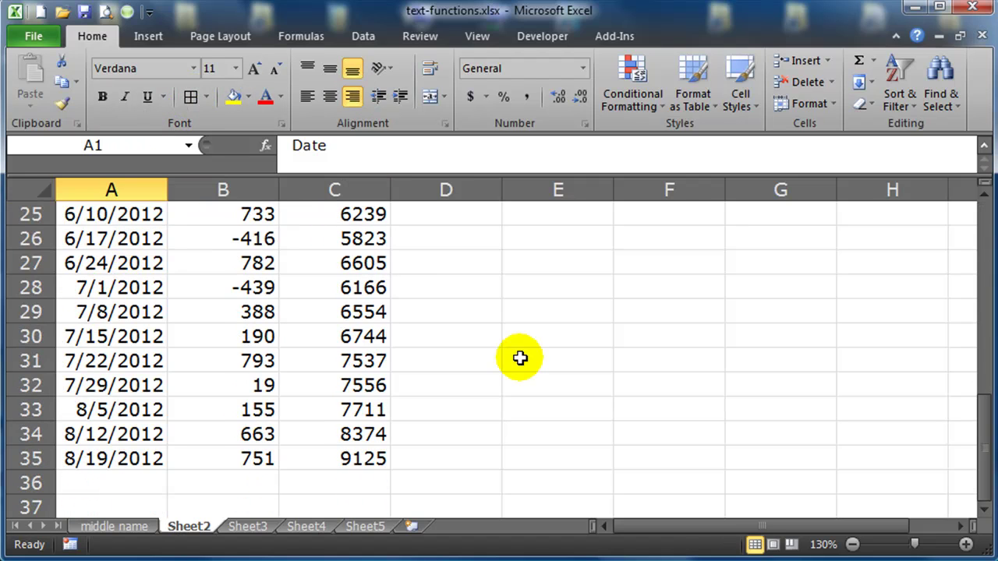
left_click(377, 459, "shift")
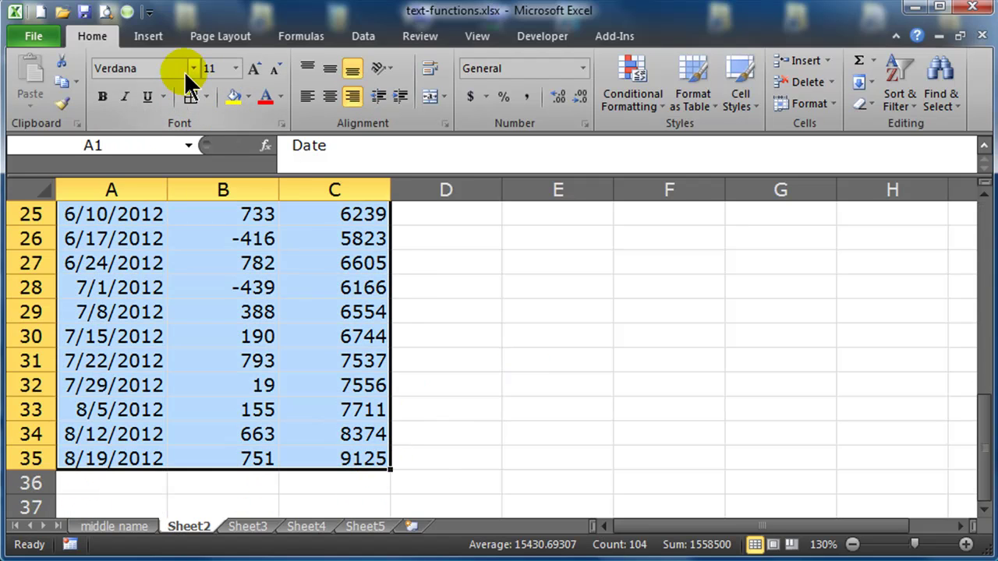
left_click(191, 95)
scroll(318, 305, "up", 8)
Step: Make the Date, Amount and Balance headers in A1:C1 bold
left_click_drag(140, 222, 323, 211)
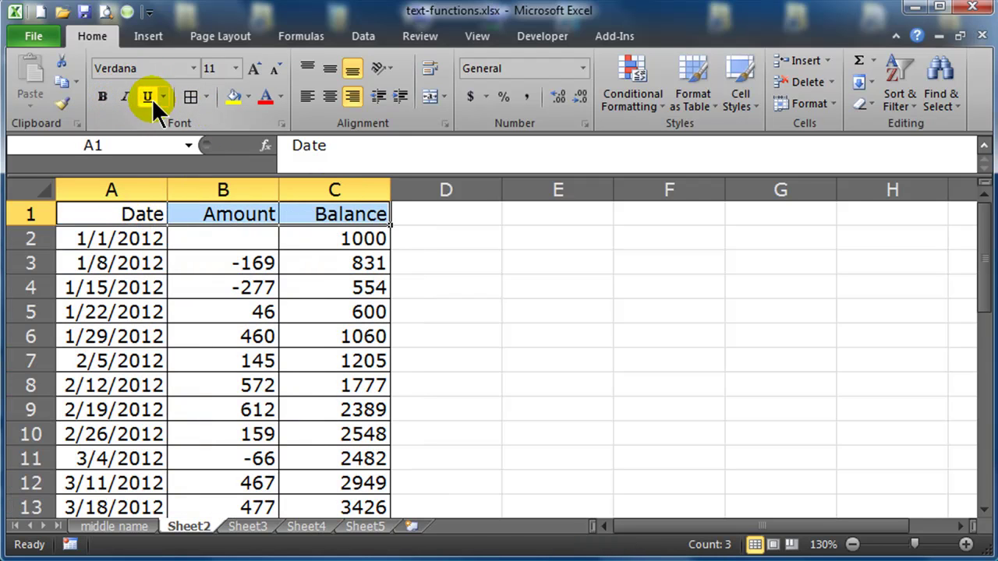
left_click(112, 97)
left_click(243, 286)
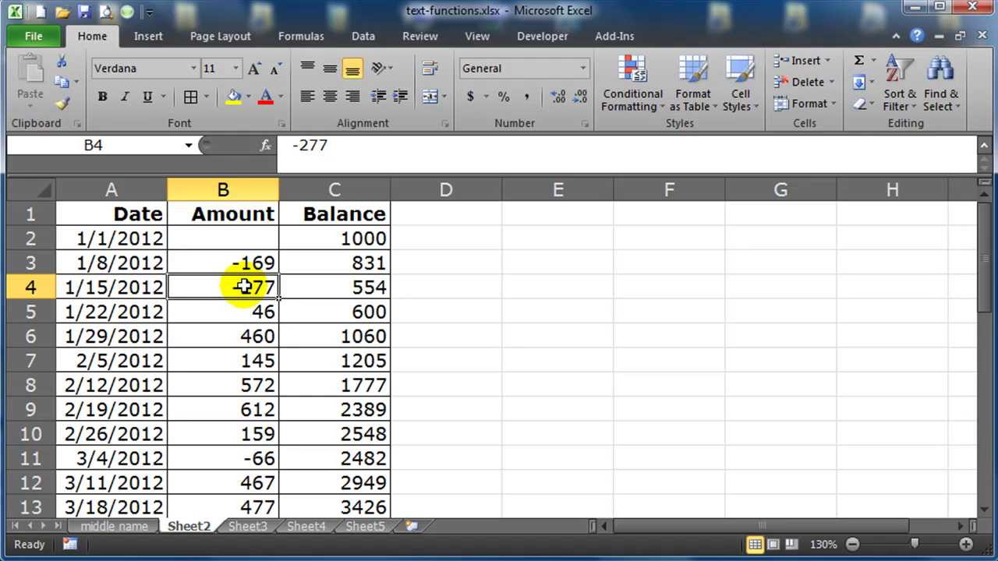
left_click(156, 331)
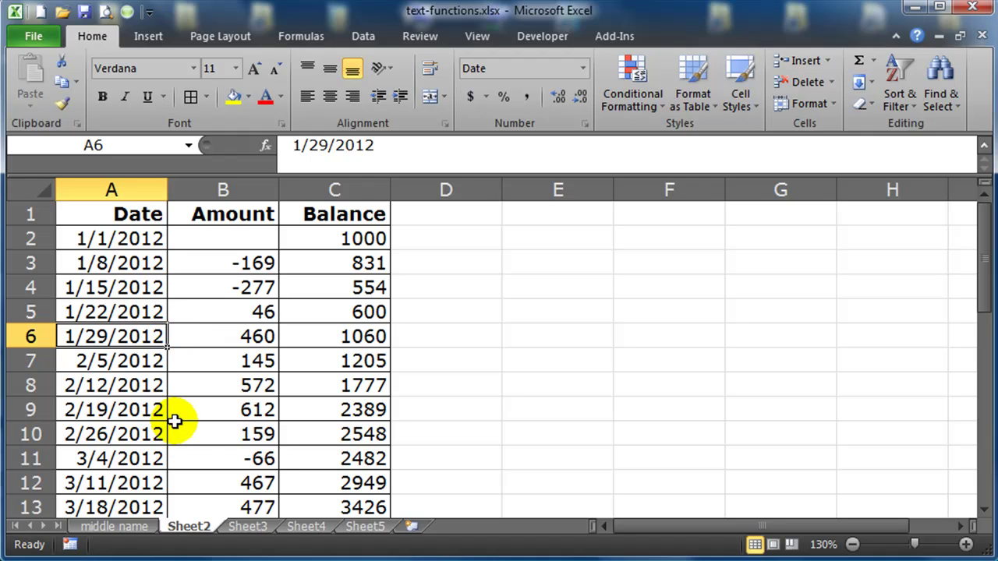
Step: Start a new formula-based conditional formatting rule for the data range A2:C35
left_click_drag(95, 236, 329, 477)
scroll(414, 428, "up", 8)
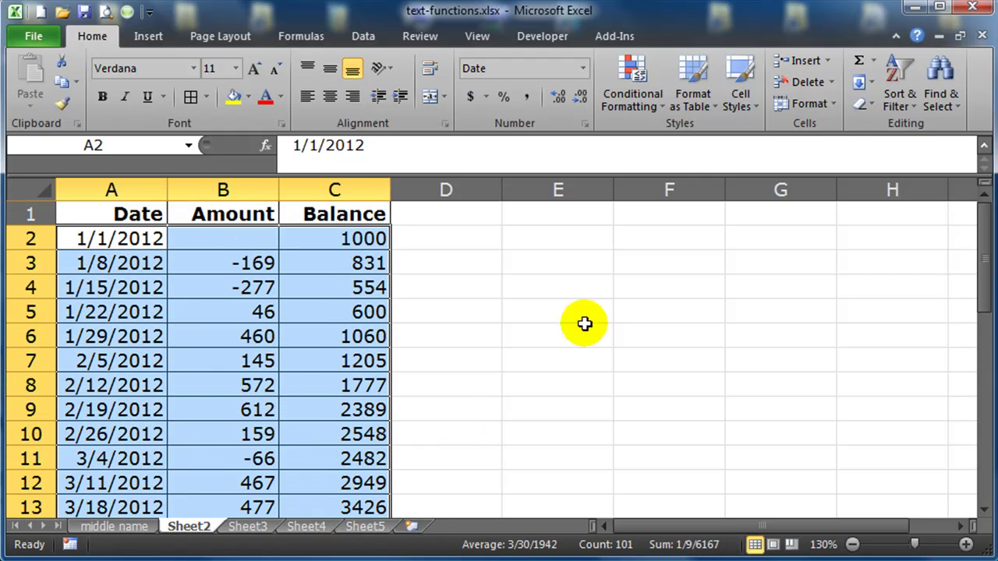
left_click(628, 107)
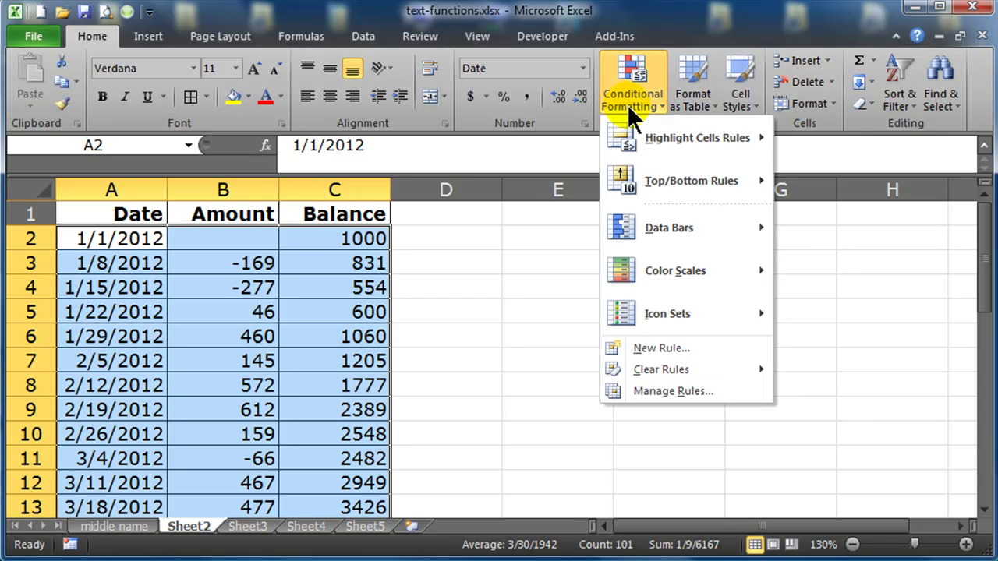
left_click(658, 346)
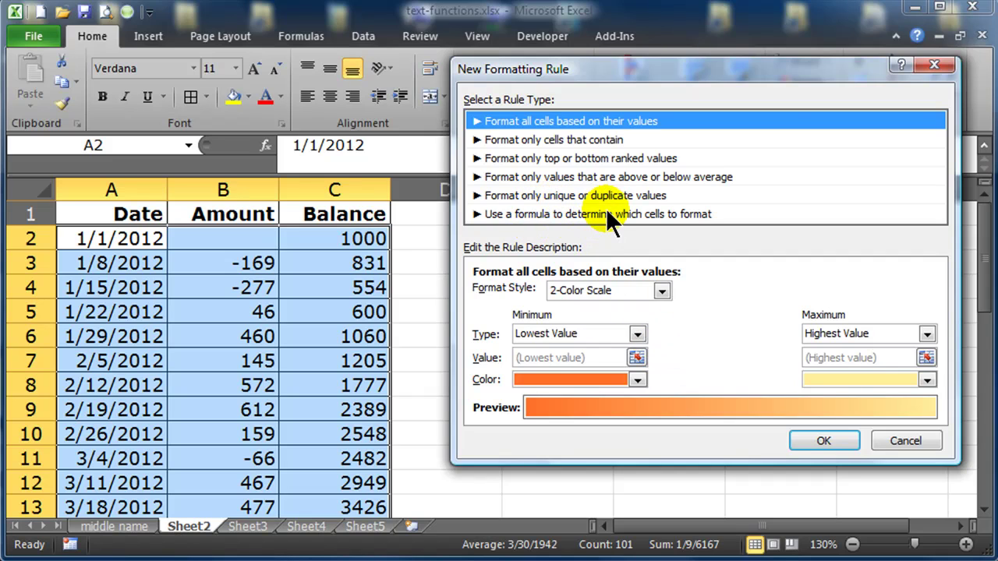
left_click(515, 216)
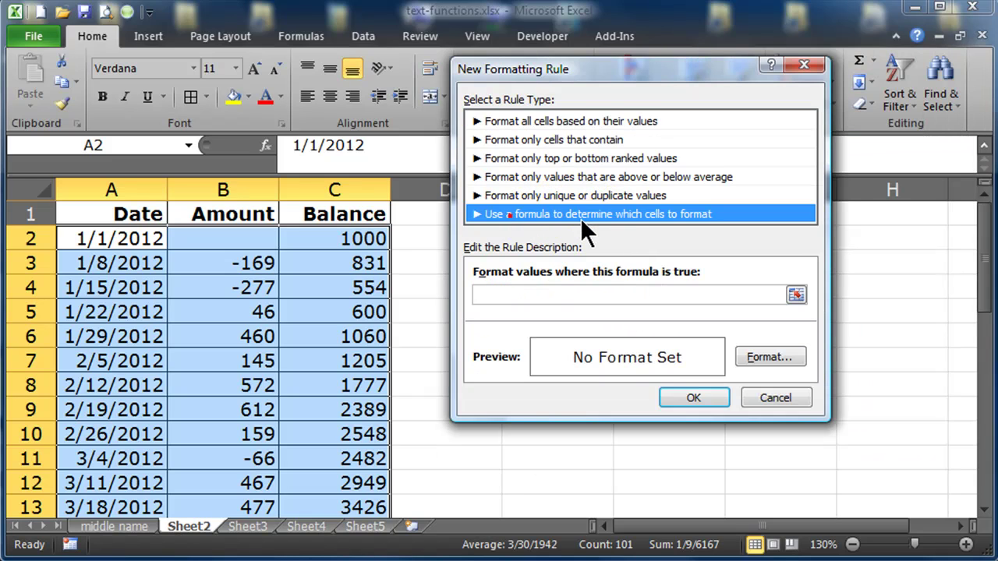
Step: Enter =isodd(month($A$2)) as the rule's formula, taking the date reference from cell A2
left_click(509, 293)
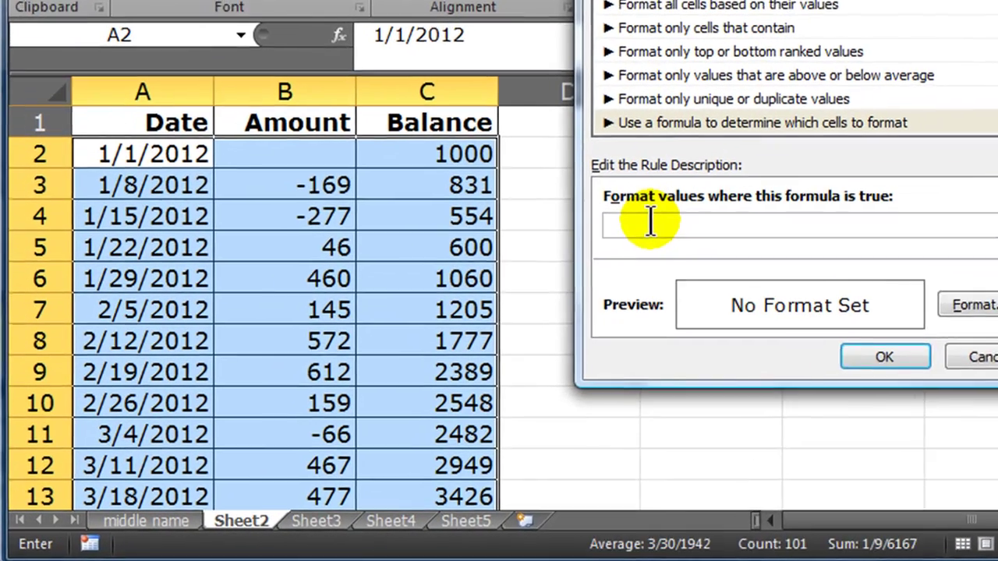
type("=")
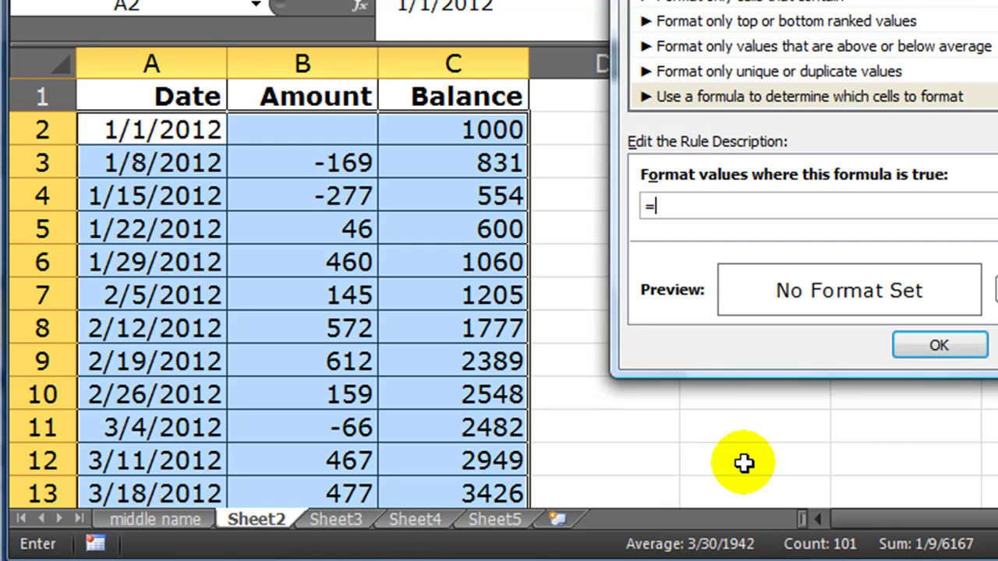
type("isodd(m")
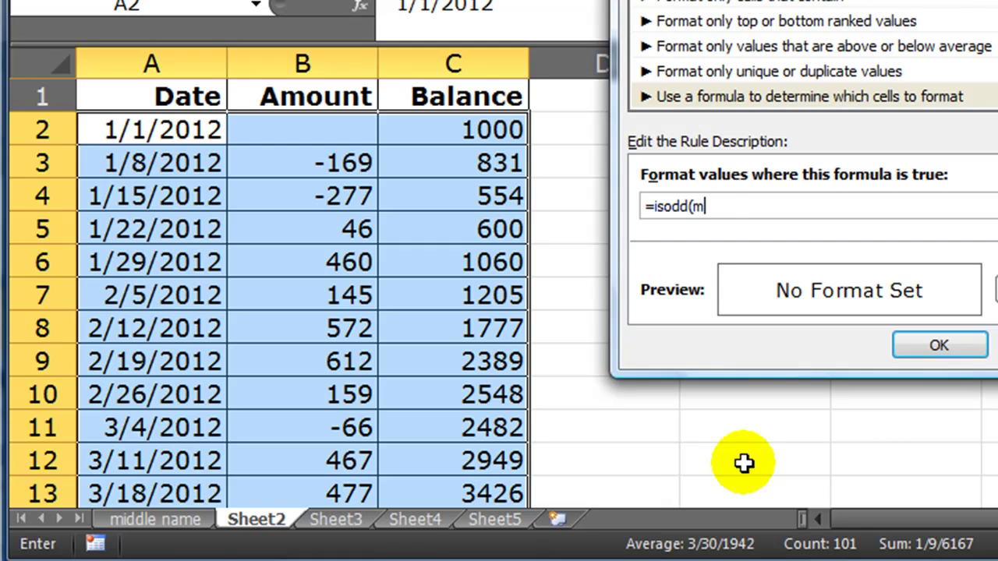
type("onth(")
left_click(178, 129)
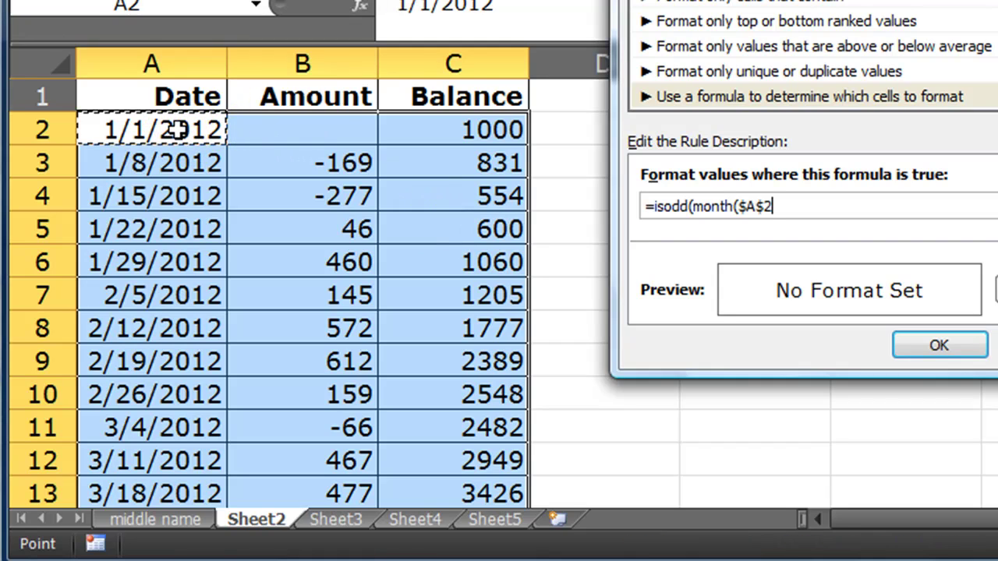
type(")")
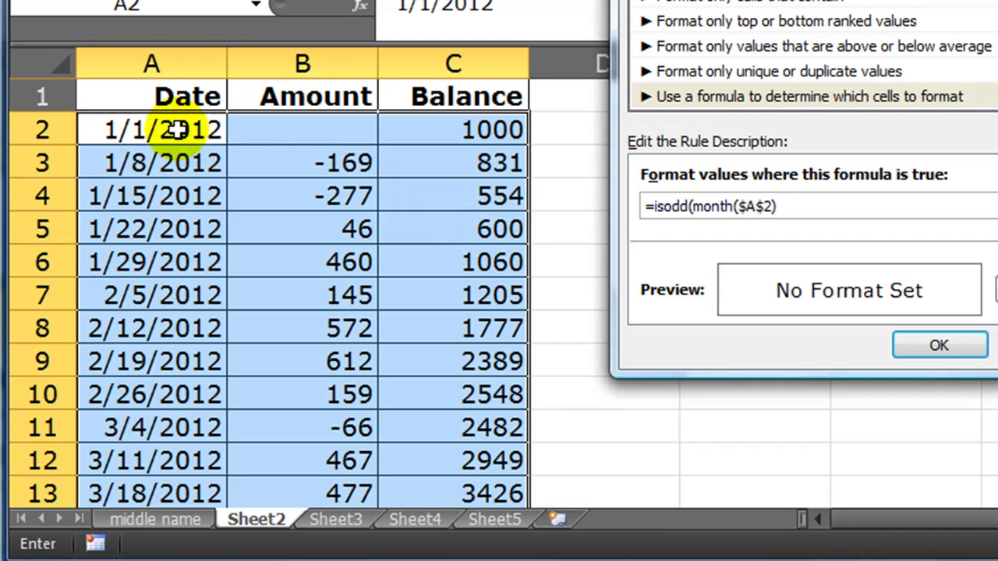
type(")")
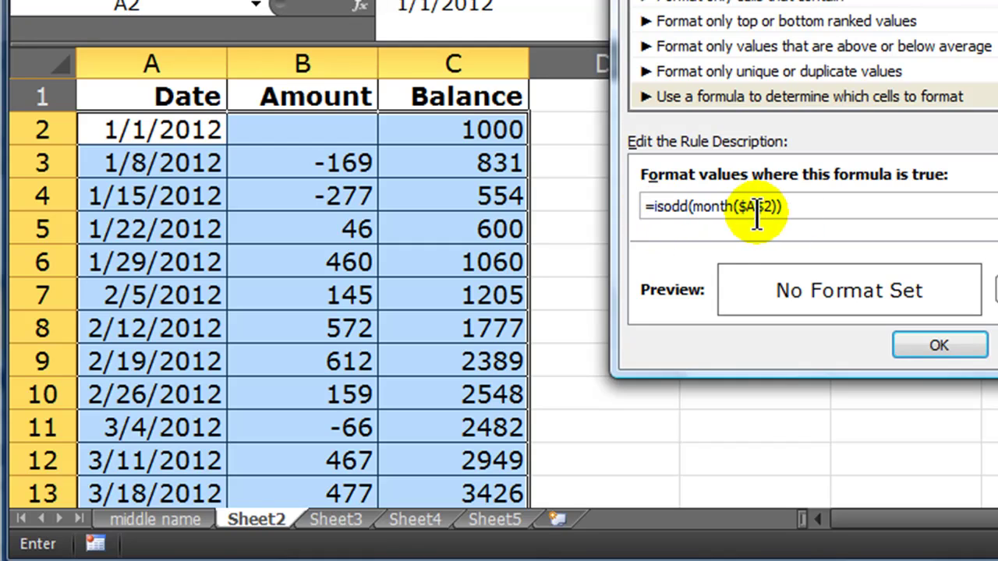
Step: Set the rule's format to a light red fill
left_click(996, 290)
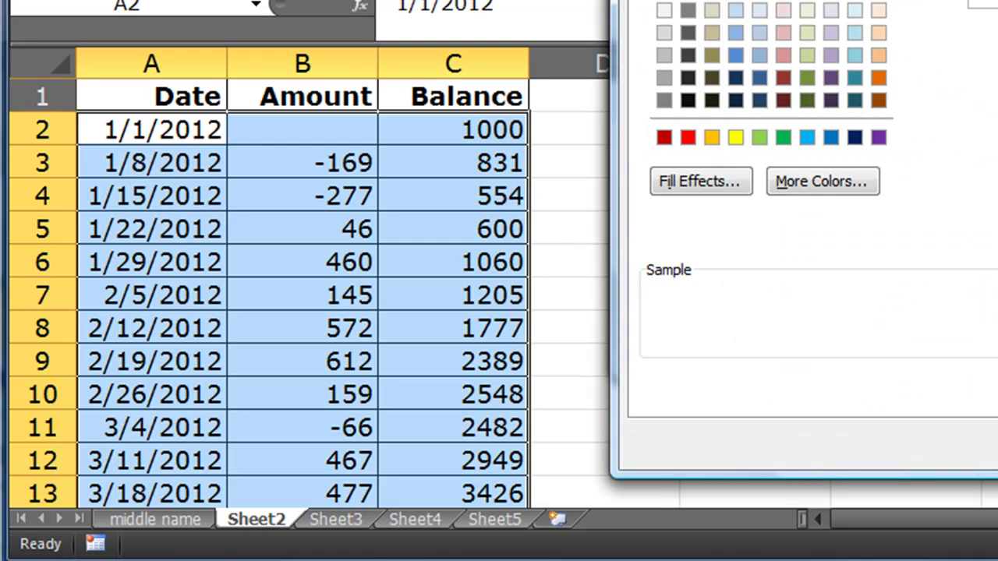
left_click(784, 53)
key("Return")
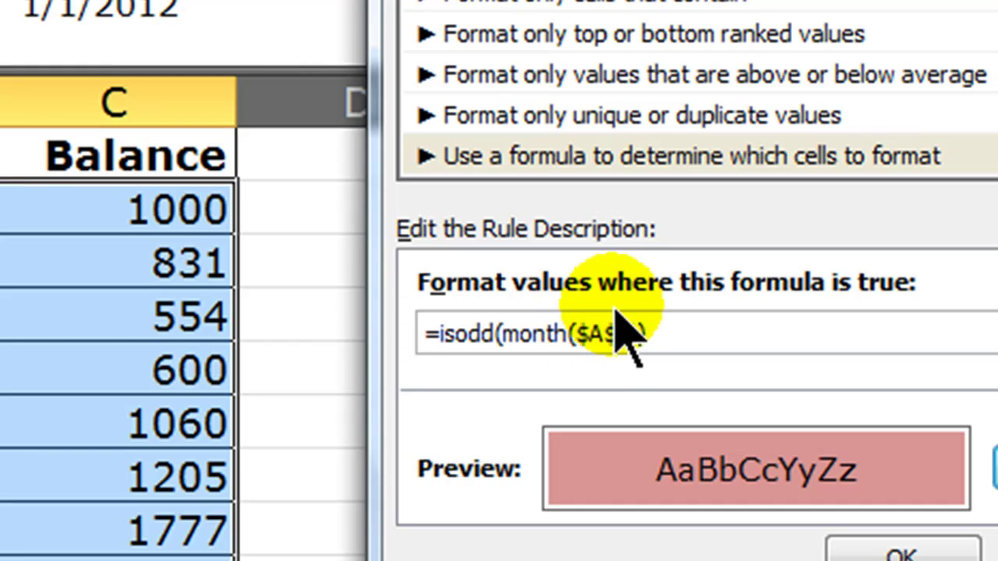
Step: Make the row reference relative so the rule formula reads =isodd(month($A2)), and apply the rule
left_click_drag(605, 334, 615, 334)
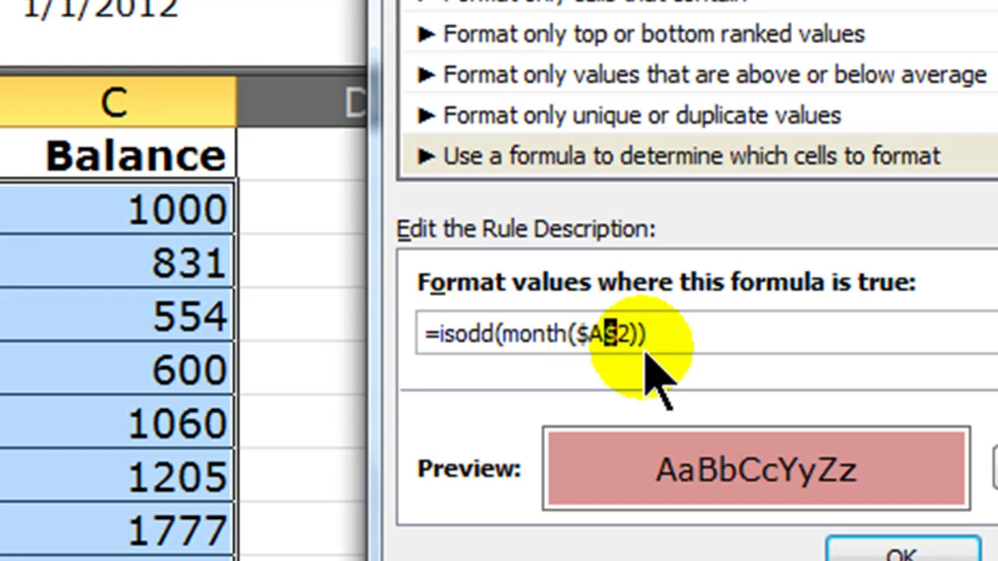
key("BackSpace")
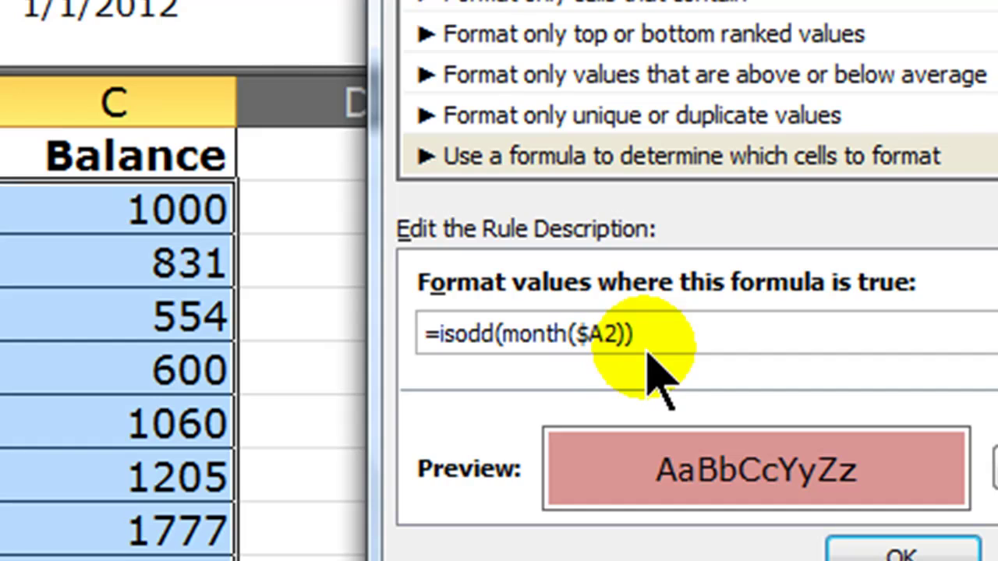
left_click_drag(577, 334, 606, 341)
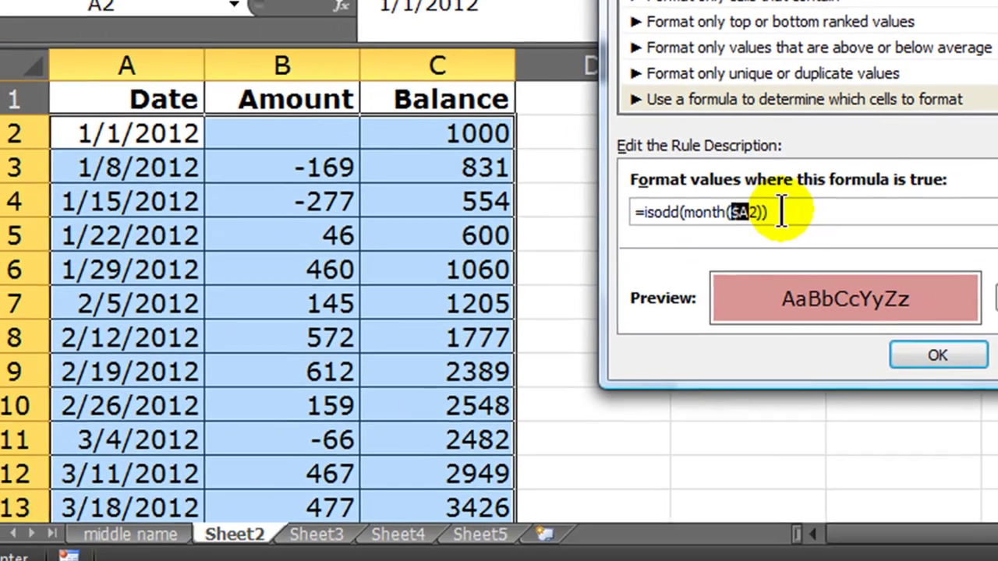
left_click(542, 334)
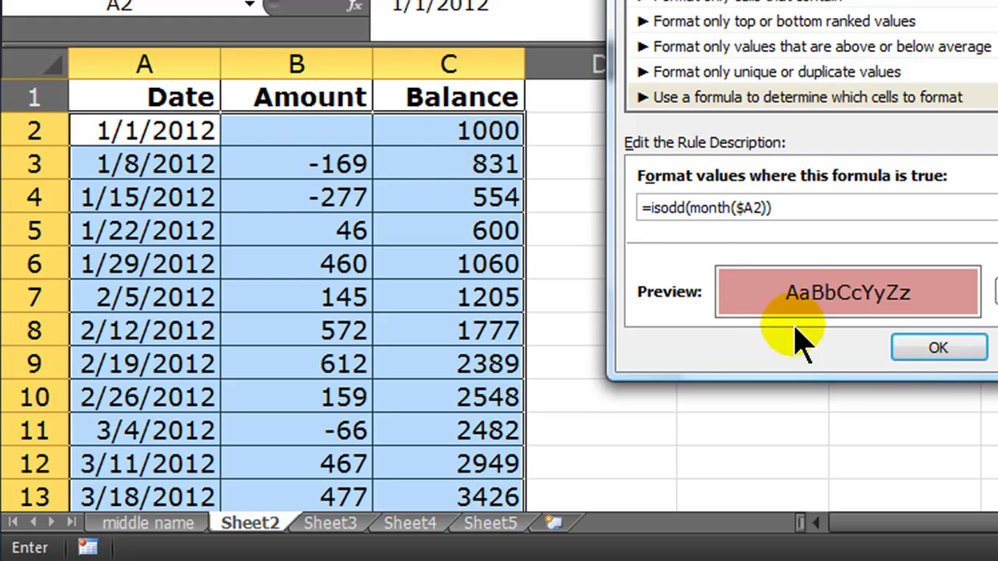
left_click(939, 348)
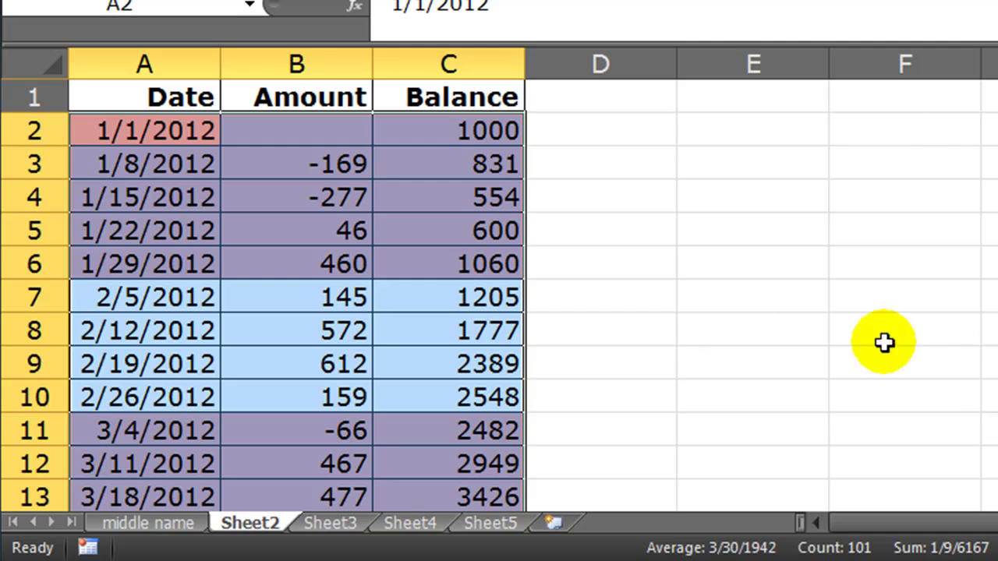
Step: Examine how the rows of the table are shaded by month, from the first date to the last ones
left_click(680, 327)
left_click(337, 351)
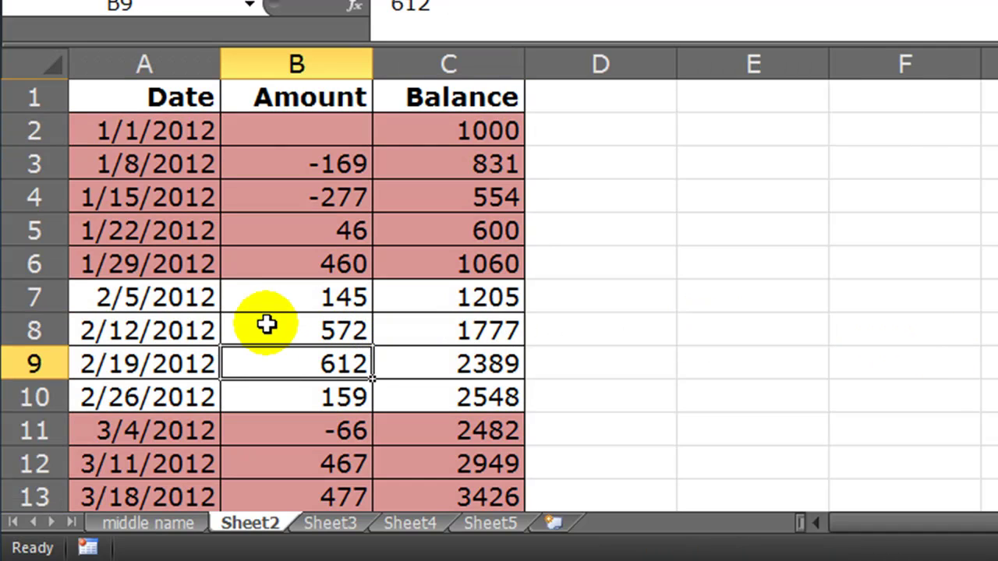
scroll(267, 325, "down", 4)
scroll(270, 327, "down", 5)
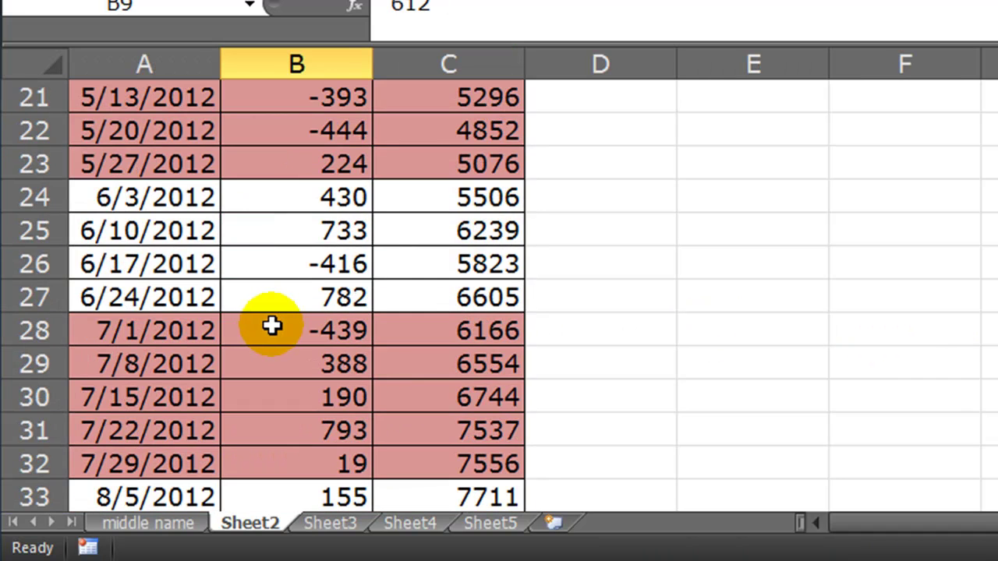
scroll(304, 312, "up", 3)
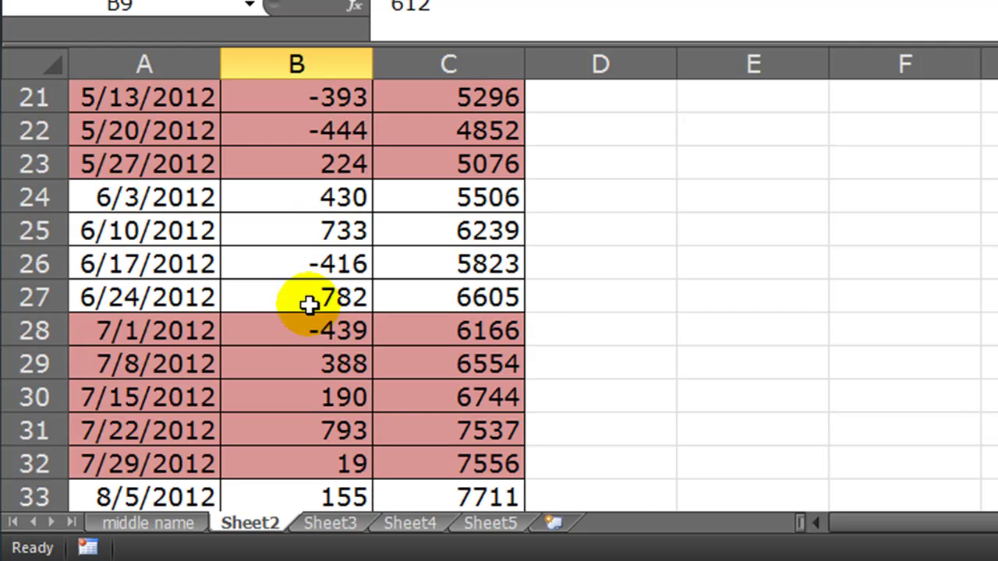
scroll(309, 305, "up", 7)
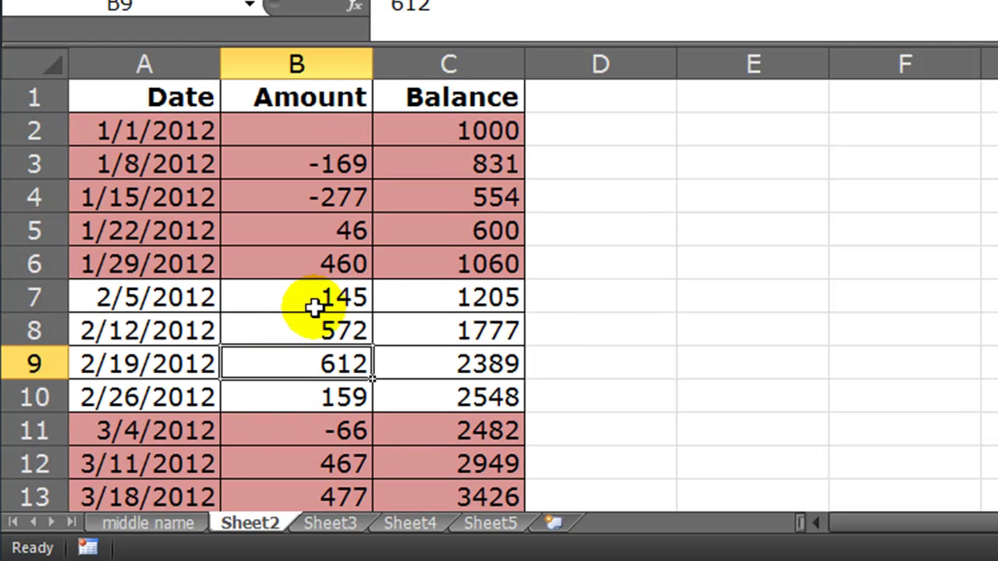
left_click(261, 152)
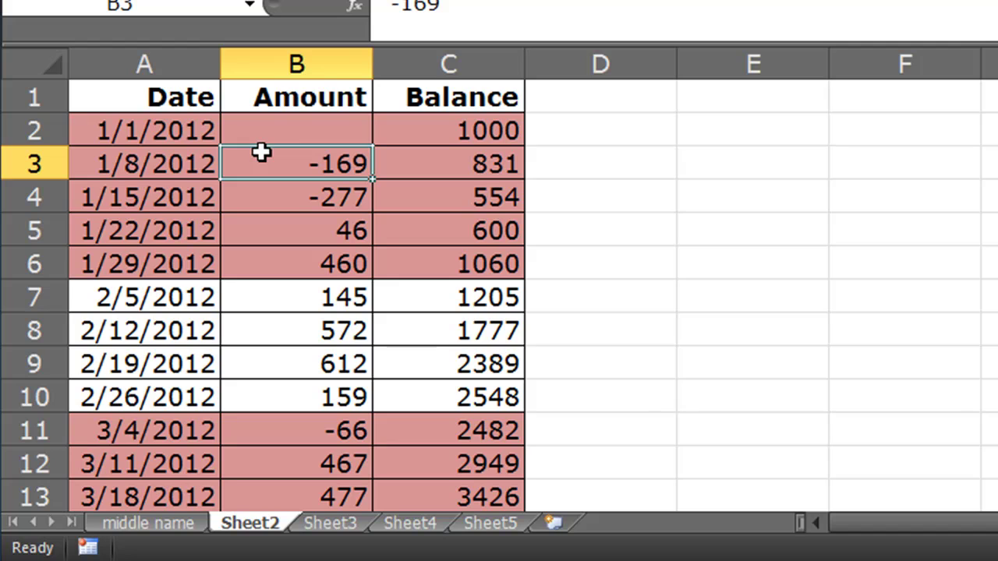
left_click(261, 152)
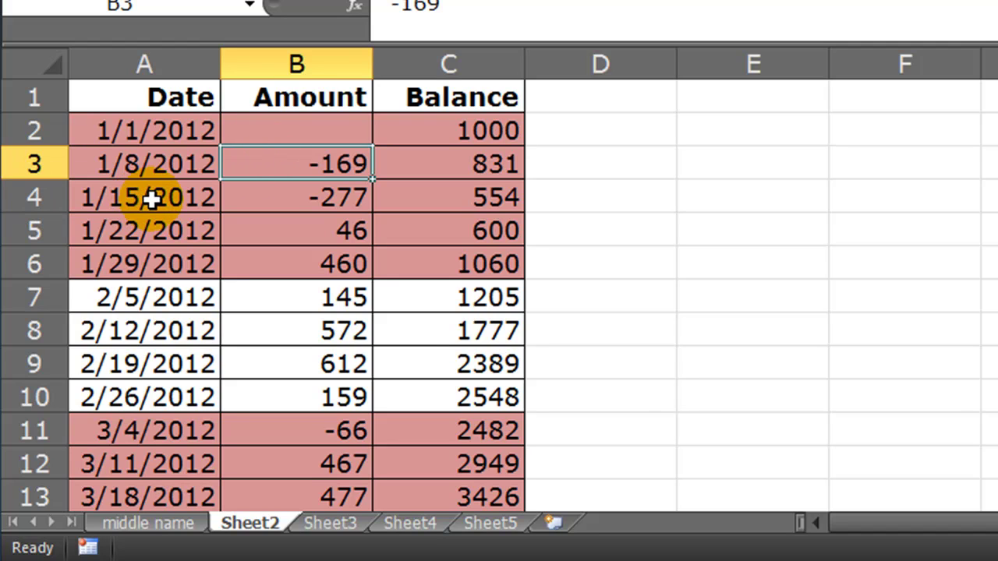
left_click(168, 365)
Step: Extend the range of the odd-month formatting rule to =$A$2:$C$100
left_click(145, 231)
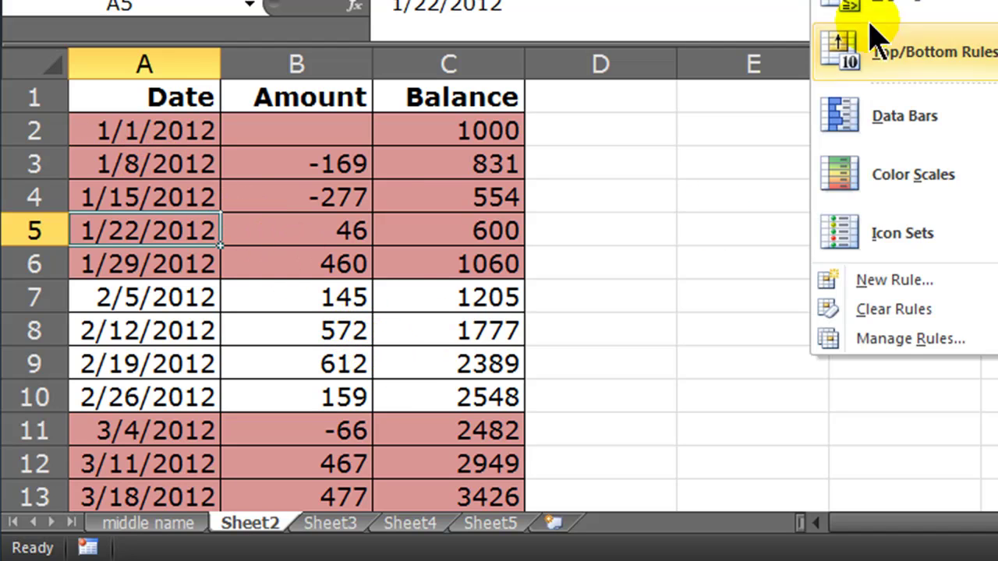
left_click(903, 337)
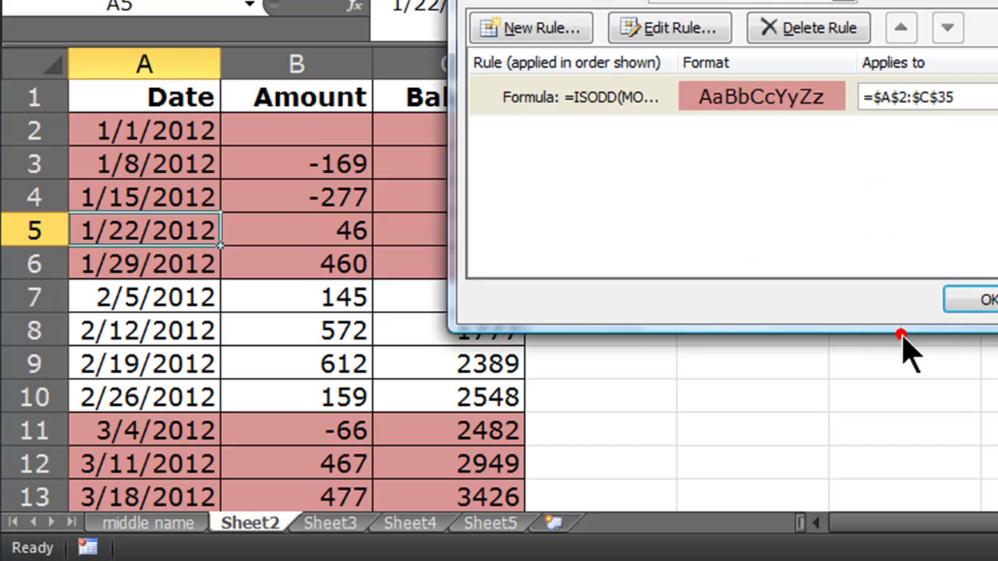
left_click(941, 97)
left_click_drag(940, 96, 965, 99)
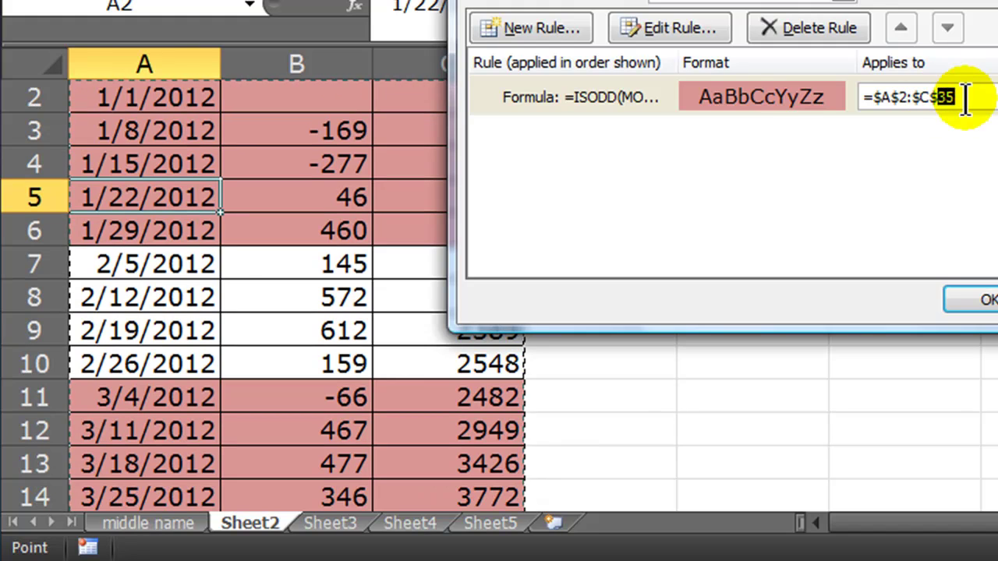
type("100")
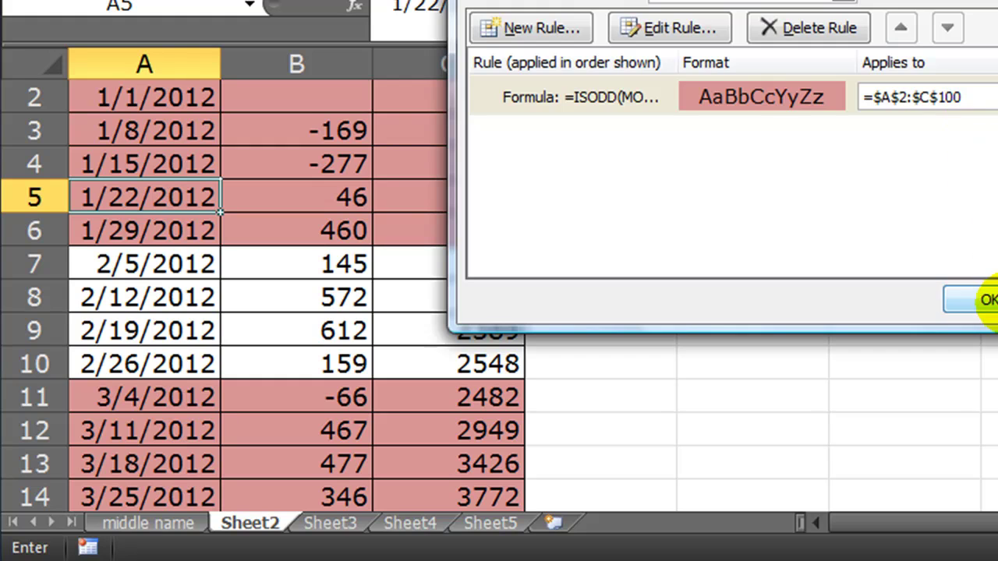
left_click(986, 300)
Step: Examine the shading of the last table rows and of the empty rows below row 35
left_click(716, 290)
scroll(660, 292, "down", 9)
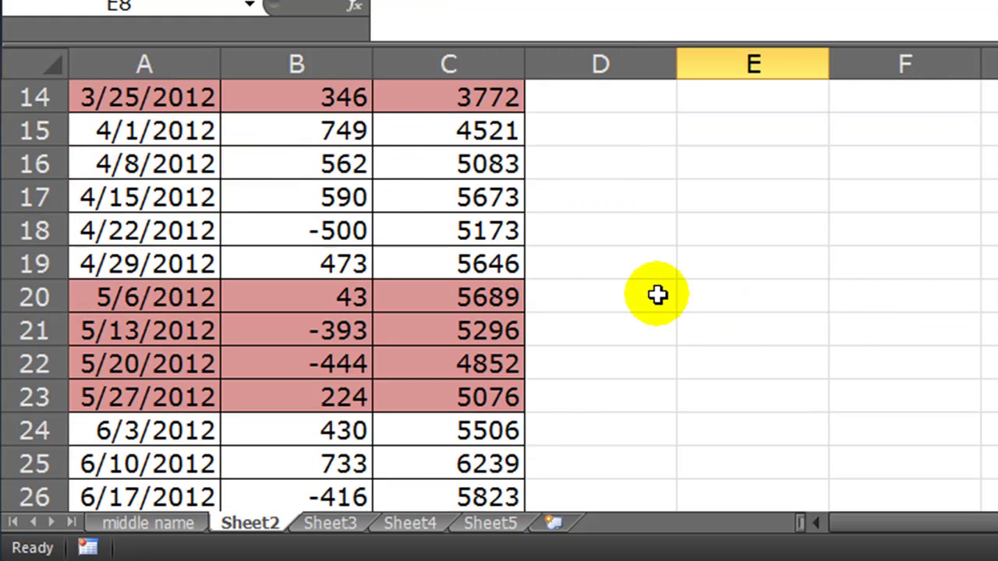
scroll(661, 291, "up", 1)
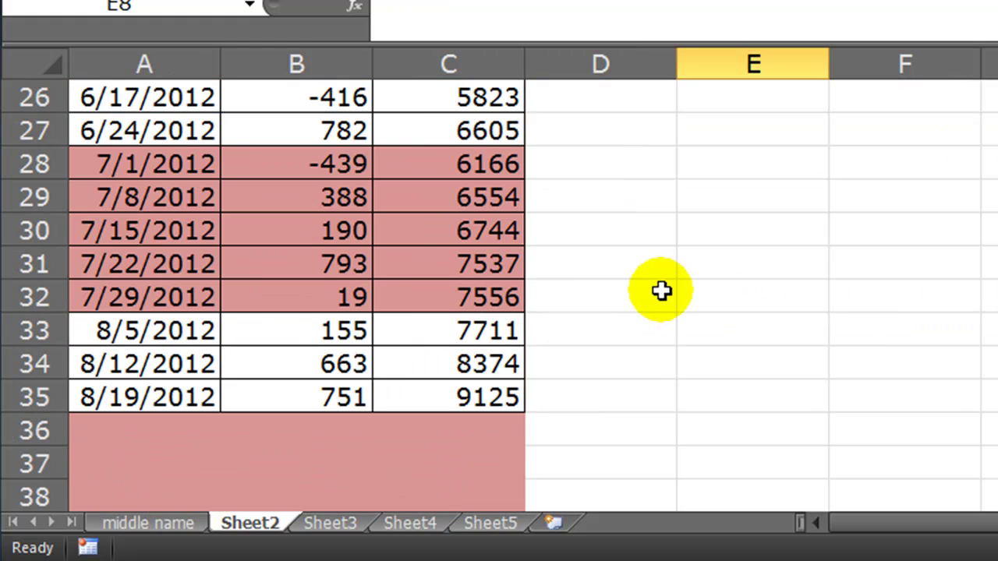
scroll(661, 291, "down", 3)
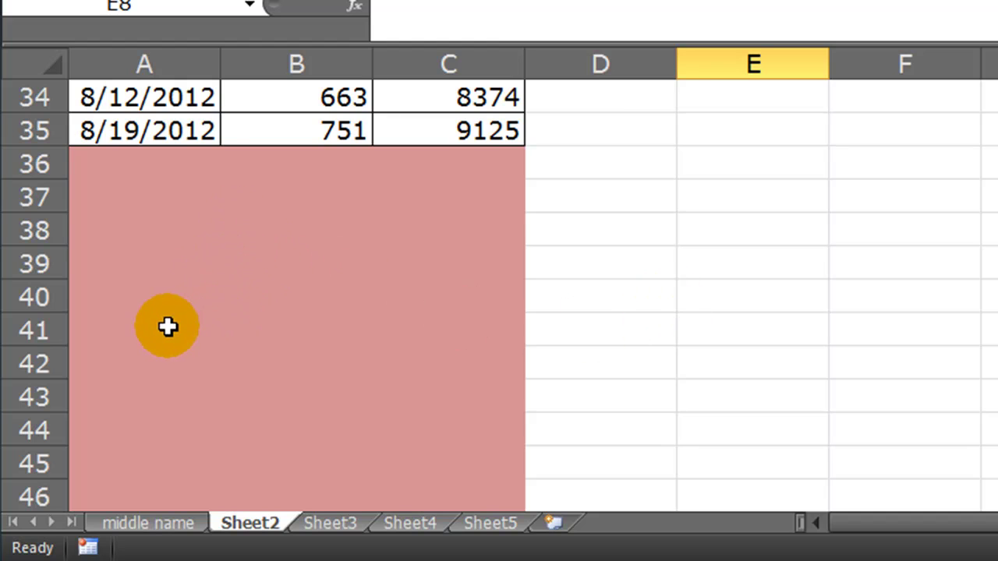
scroll(167, 328, "up", 4)
scroll(170, 330, "down", 4)
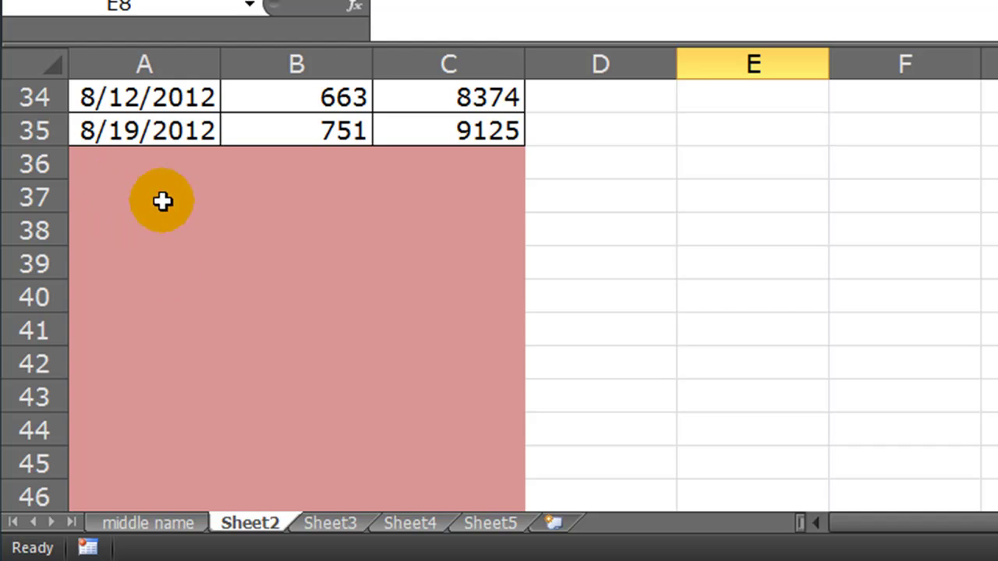
left_click(136, 187)
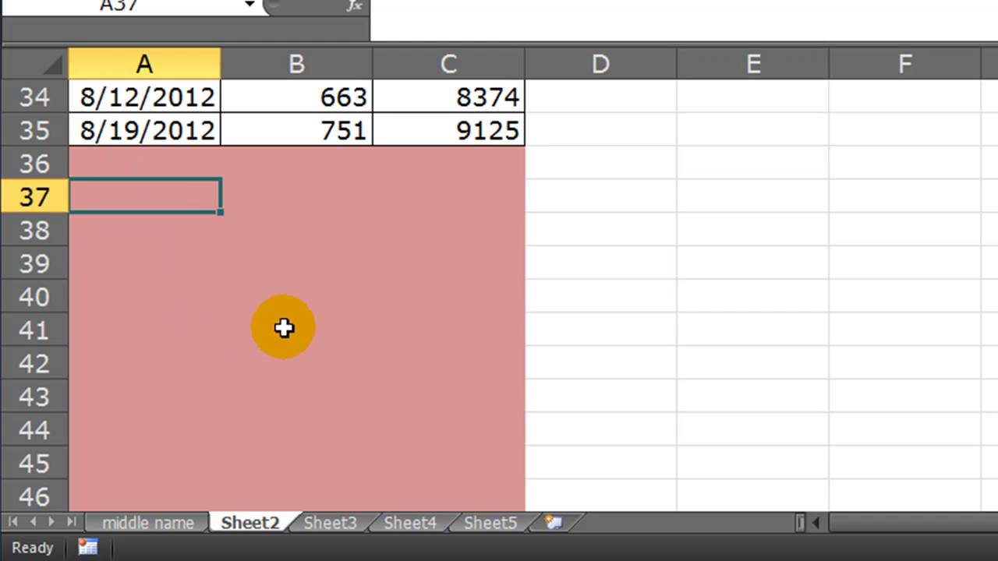
left_click(282, 327)
scroll(262, 314, "up", 4)
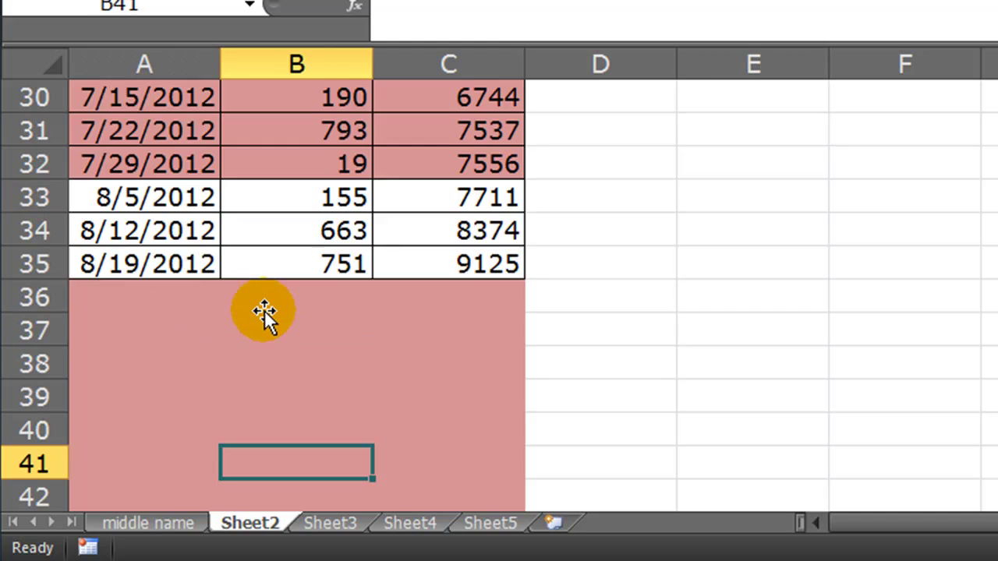
scroll(264, 310, "down", 3)
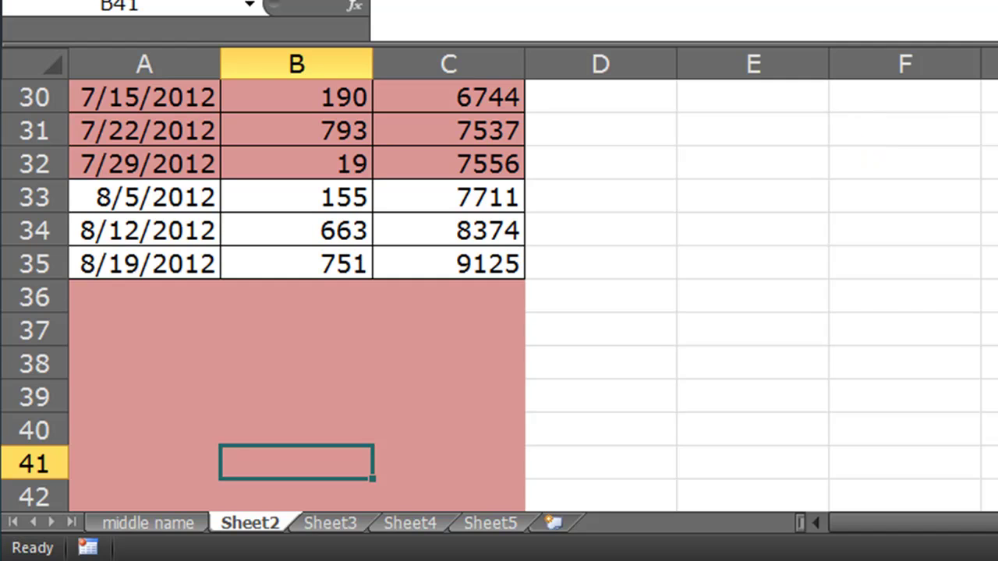
Step: Change the formula of the existing formatting rule to =ISEVEN(MONTH($A2)) and apply it to the sheet
key("alt+h")
key("l")
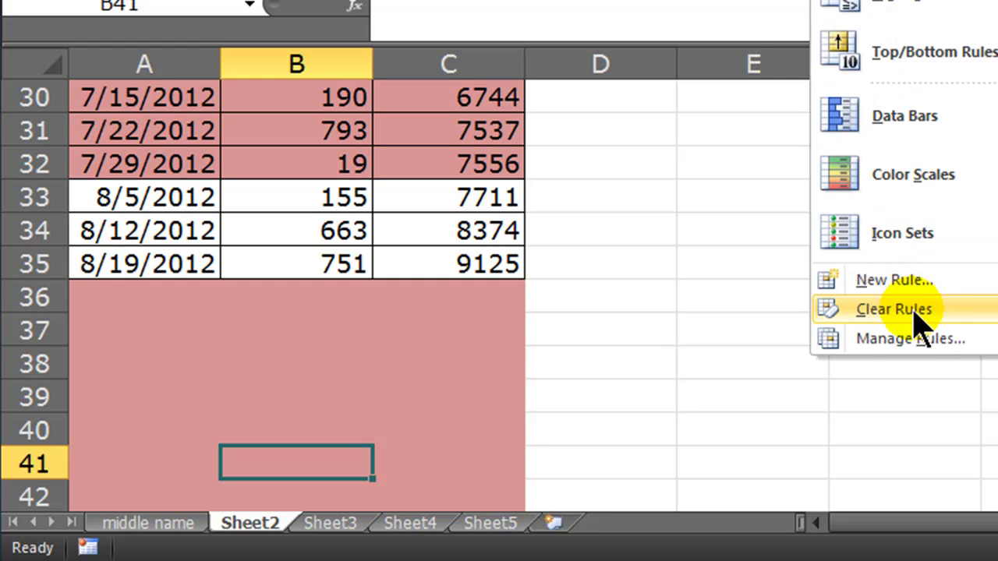
left_click(909, 340)
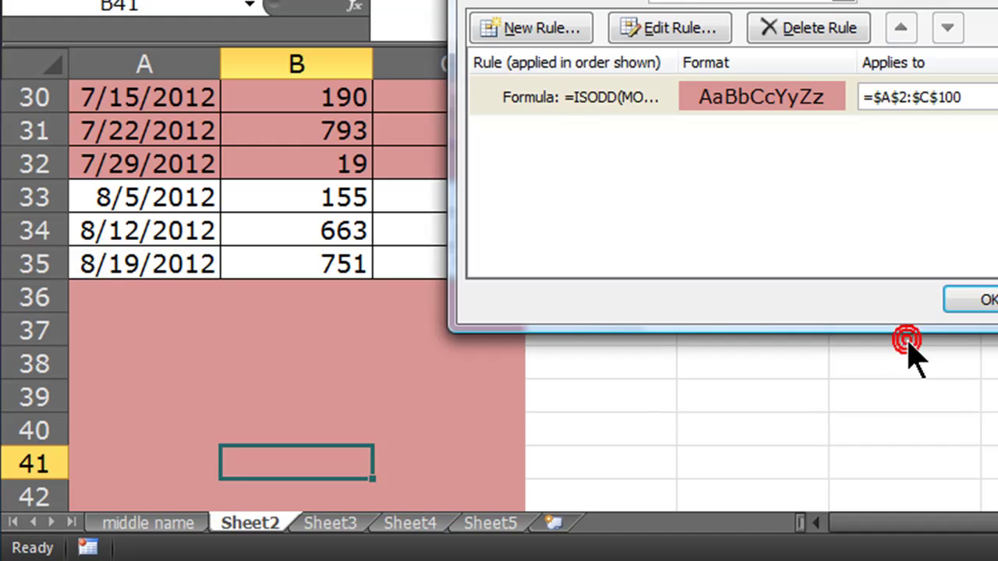
left_click(615, 99)
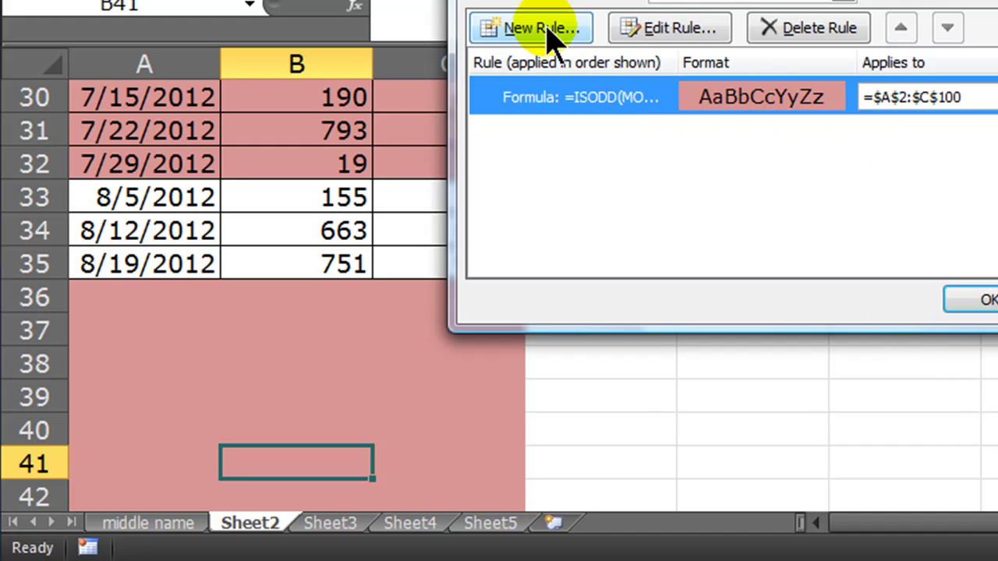
left_click(689, 33)
left_click(657, 206)
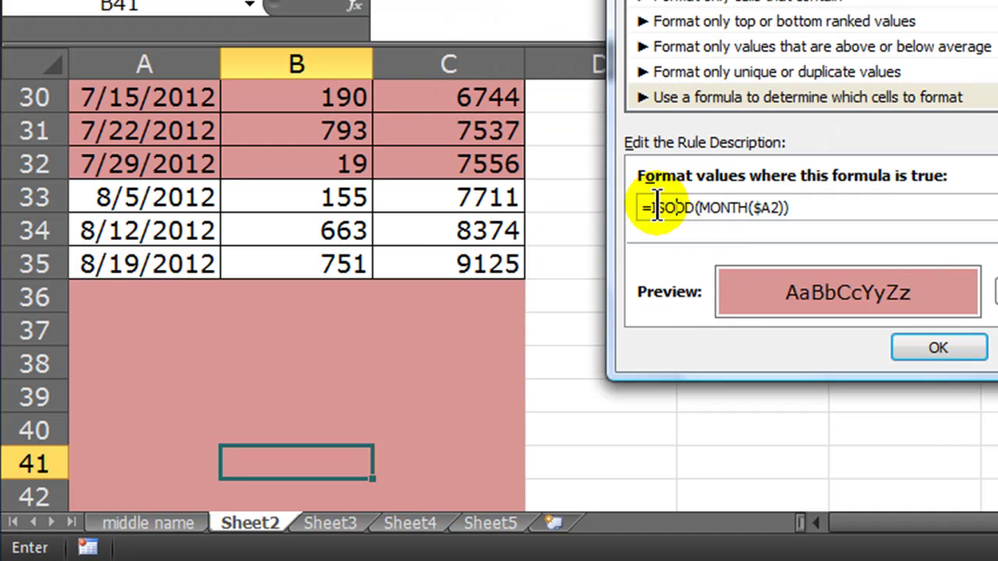
left_click_drag(665, 208, 707, 209)
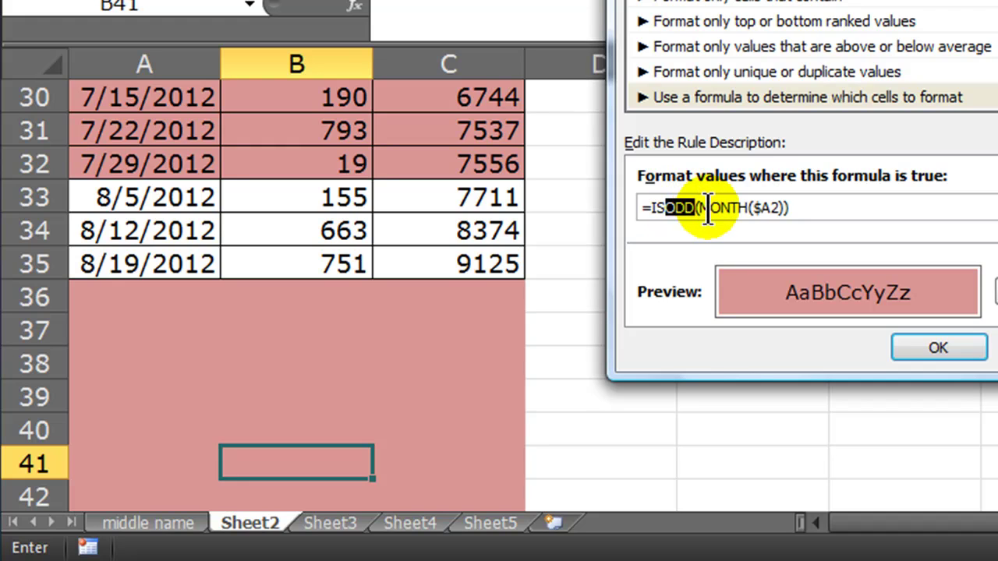
type("even(")
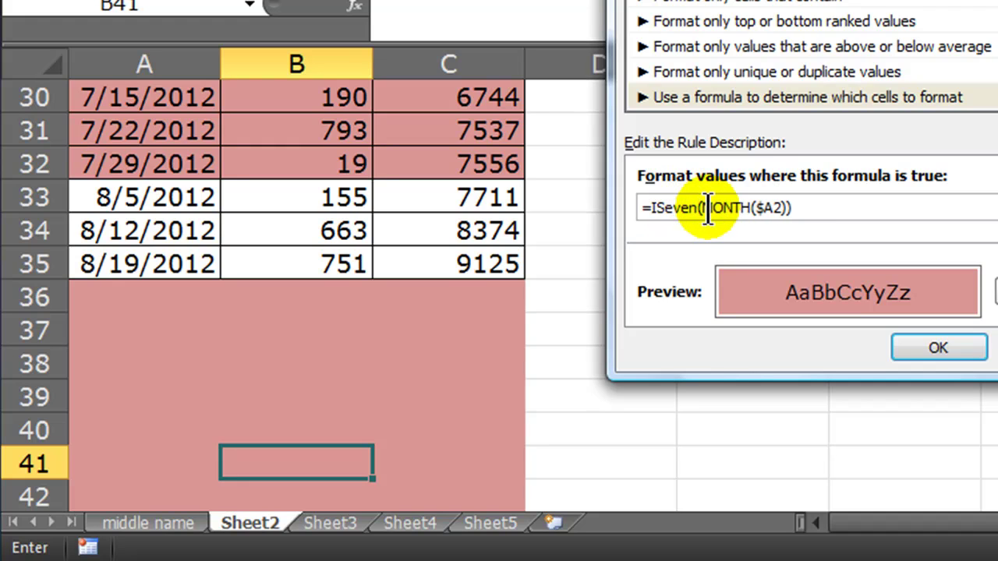
left_click(939, 348)
left_click(981, 300)
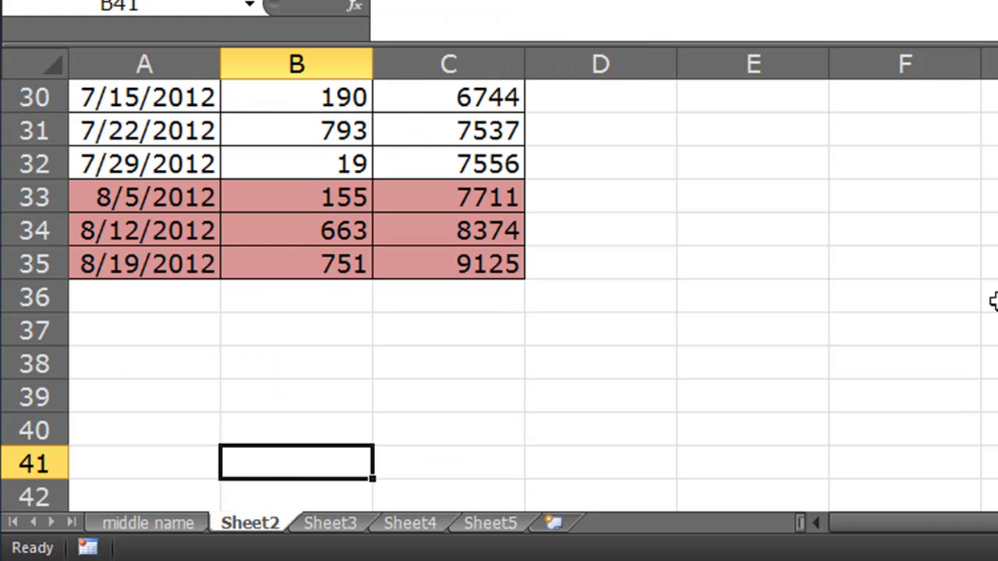
Step: Examine the even-month shading from the first table rows down to the empty rows below row 35
left_click(592, 315)
scroll(688, 198, "up", 10)
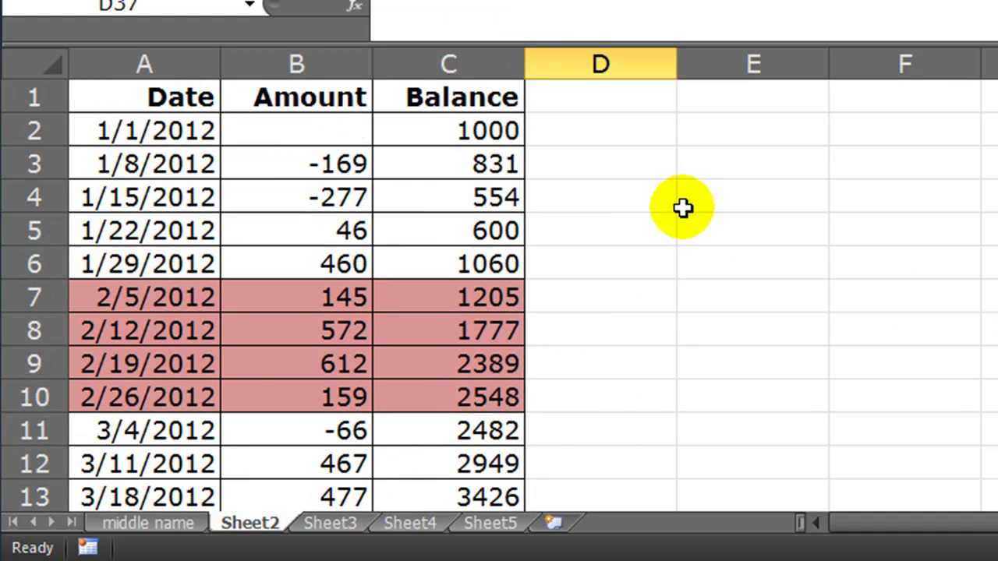
scroll(630, 276, "down", 10)
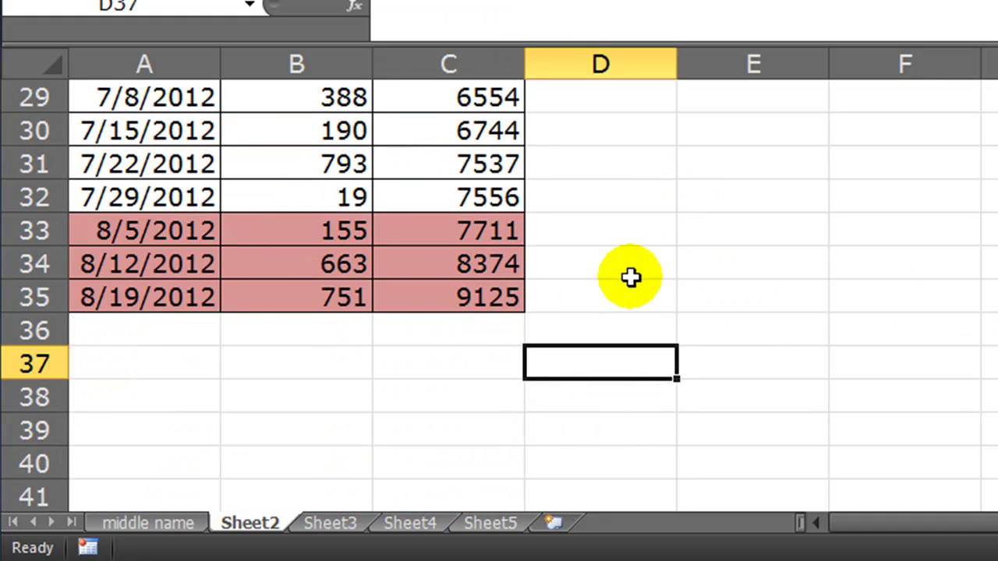
scroll(630, 277, "down", 3)
scroll(268, 374, "up", 4)
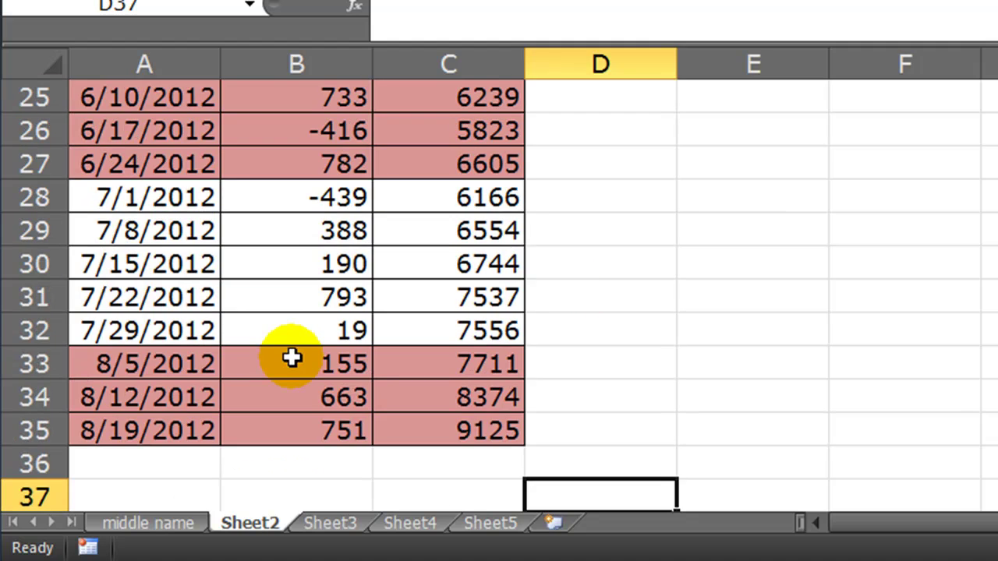
scroll(292, 359, "down", 3)
scroll(304, 352, "up", 1)
Step: Add a table entry in row 36 with date 9/9/12 and amount 500, and fill the balance formula down from C35
left_click(133, 335)
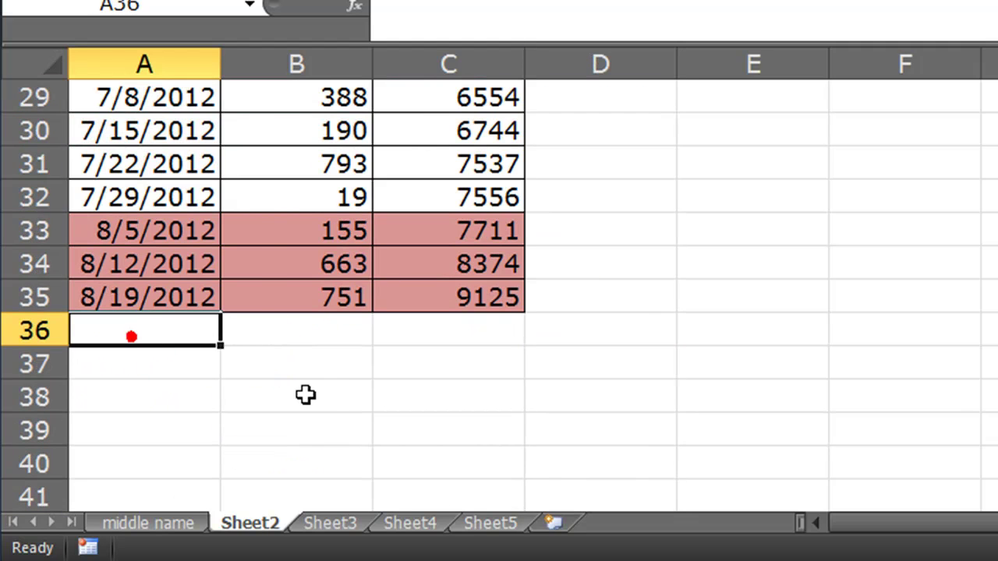
type("9/9/12")
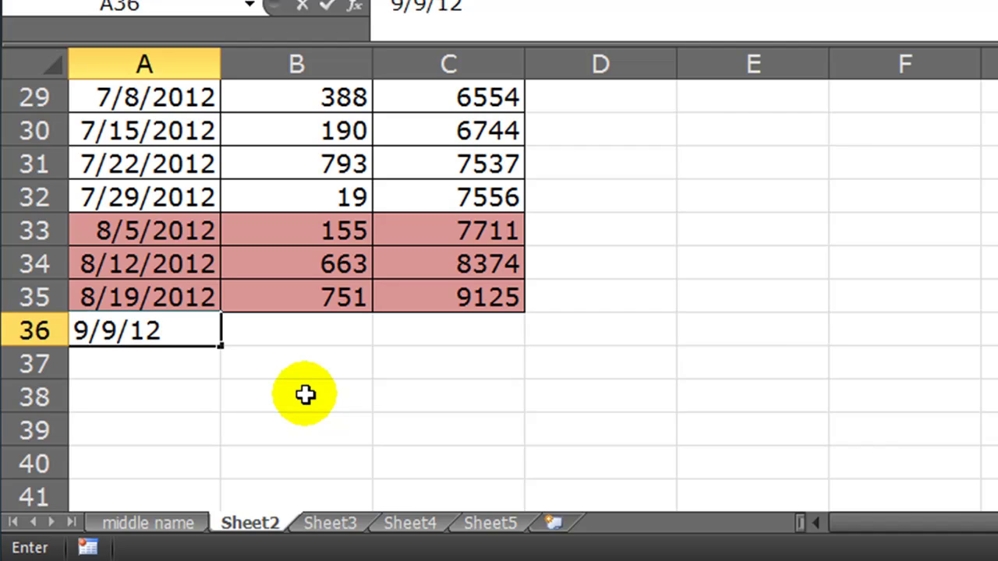
key("Tab")
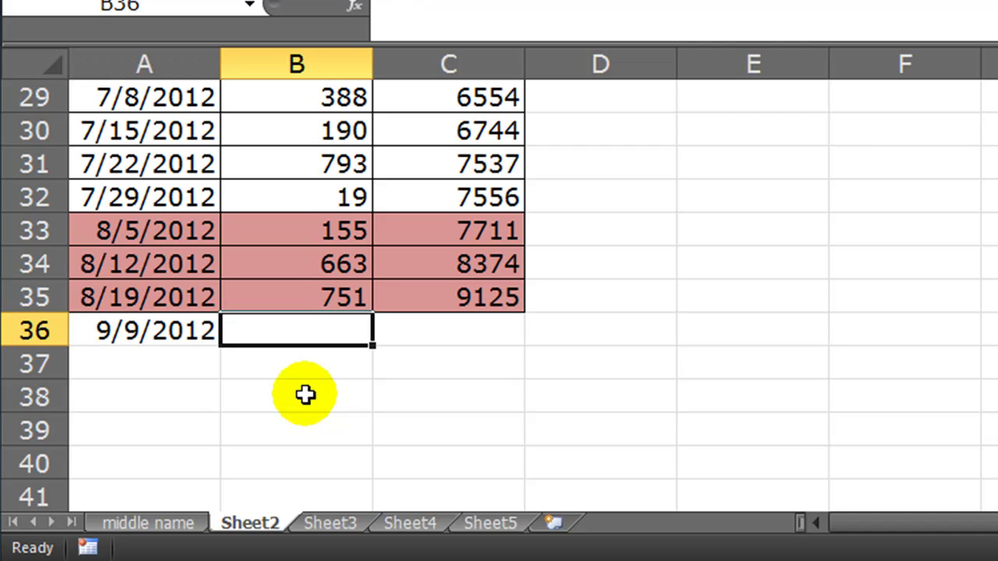
type("500")
key("Tab")
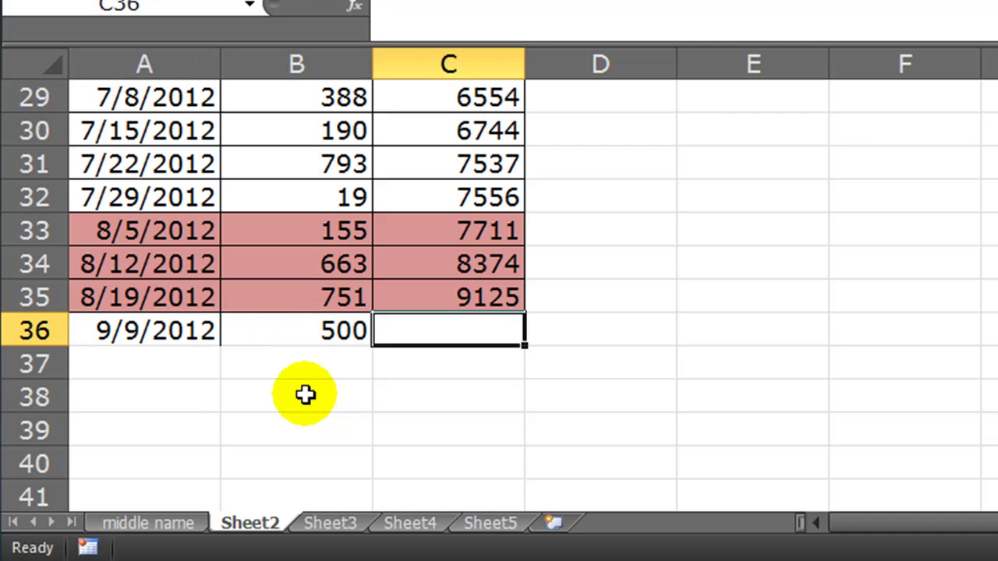
left_click(508, 296)
left_click_drag(524, 314, 524, 334)
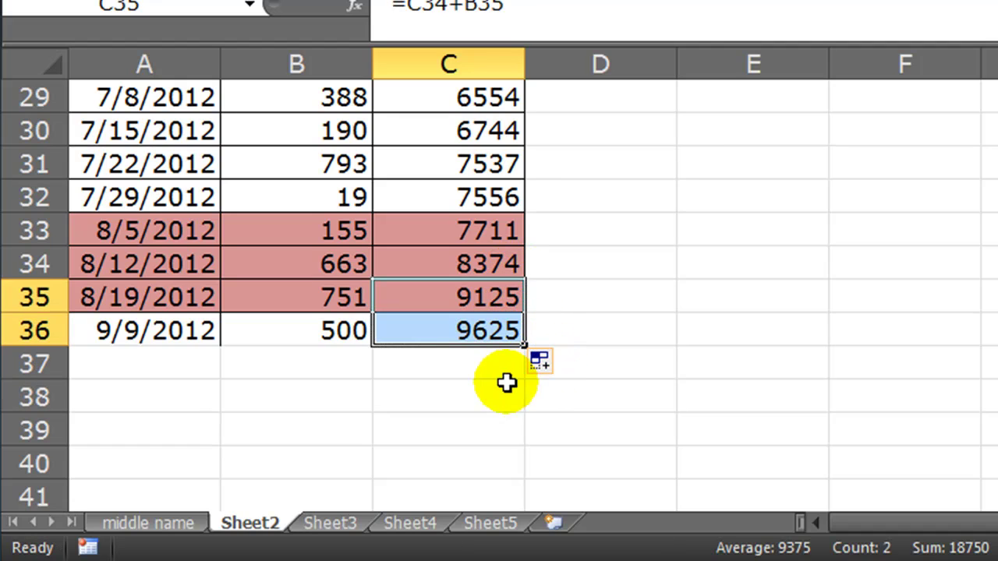
left_click(470, 386)
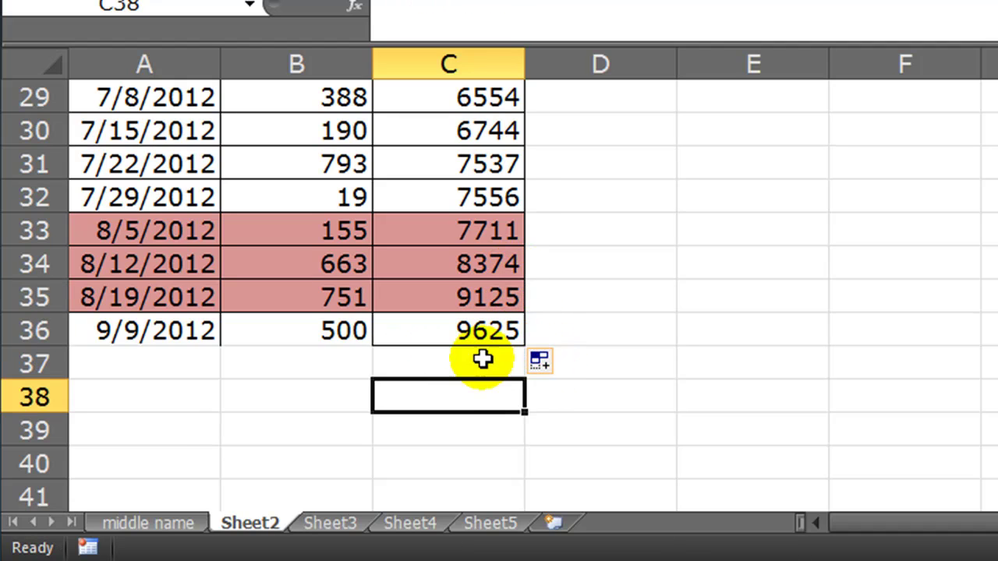
Step: Enter the date 10/1/12 in A37 and check the shading of the empty amount and balance cells beside it
left_click(166, 363)
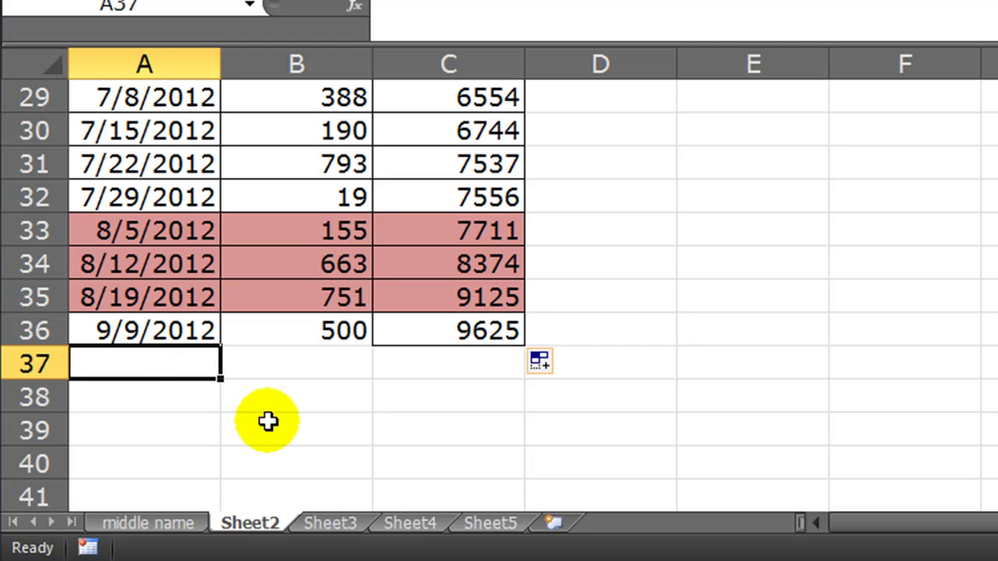
type("12")
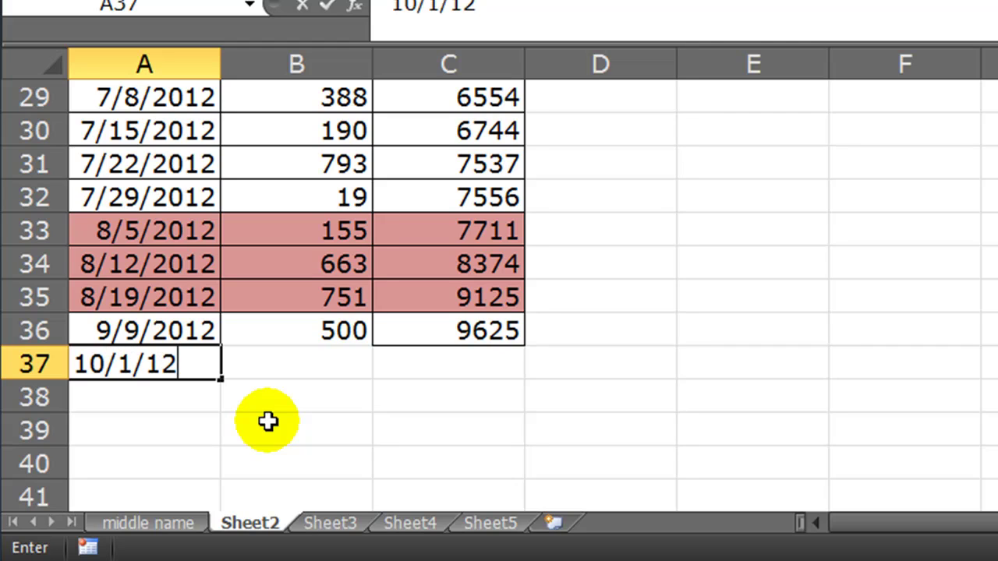
key("Tab")
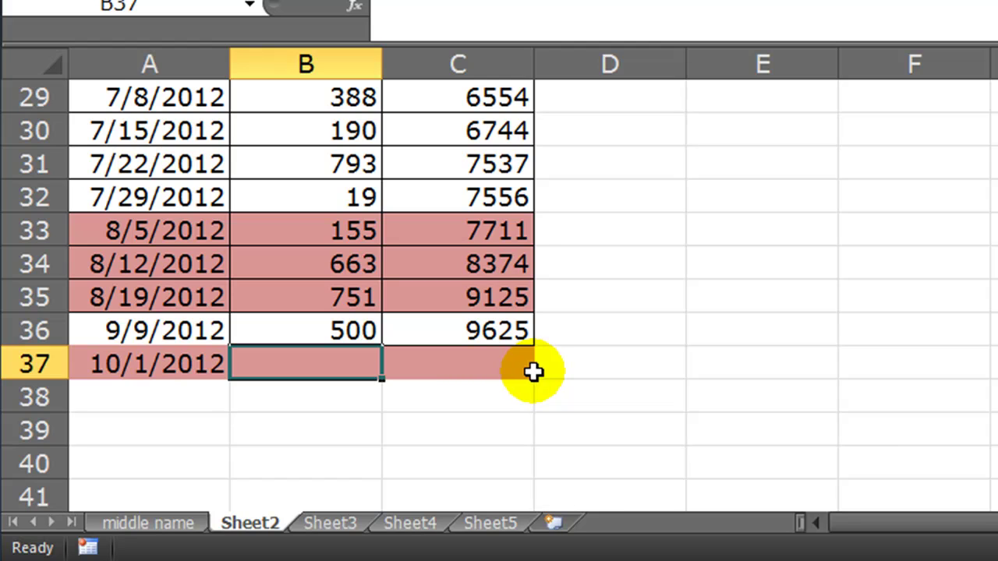
left_click(483, 403)
left_click(458, 371)
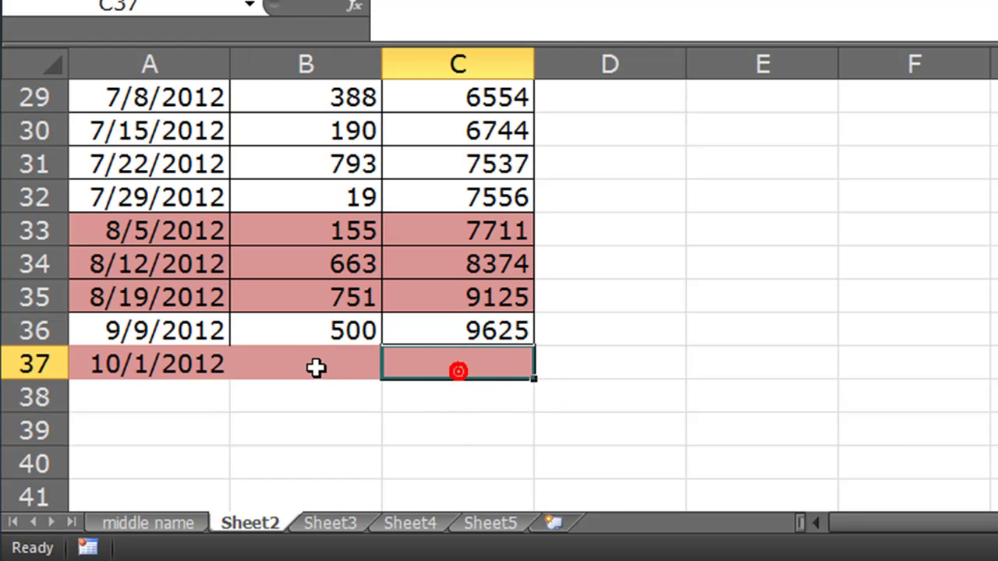
left_click(312, 367)
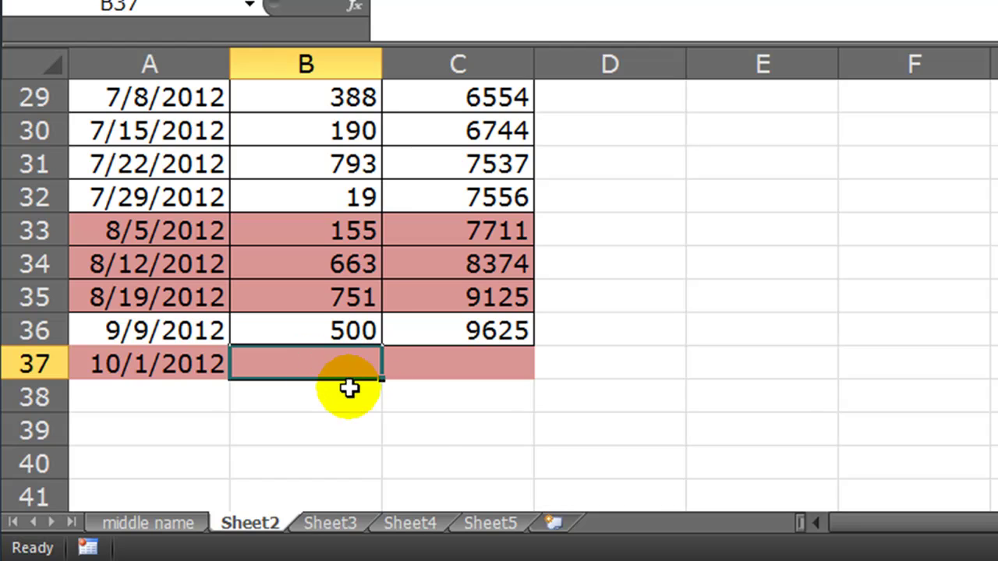
Step: Open the even-month formatting rule from the list of conditional formatting rules for editing
scroll(439, 410, "up", 9)
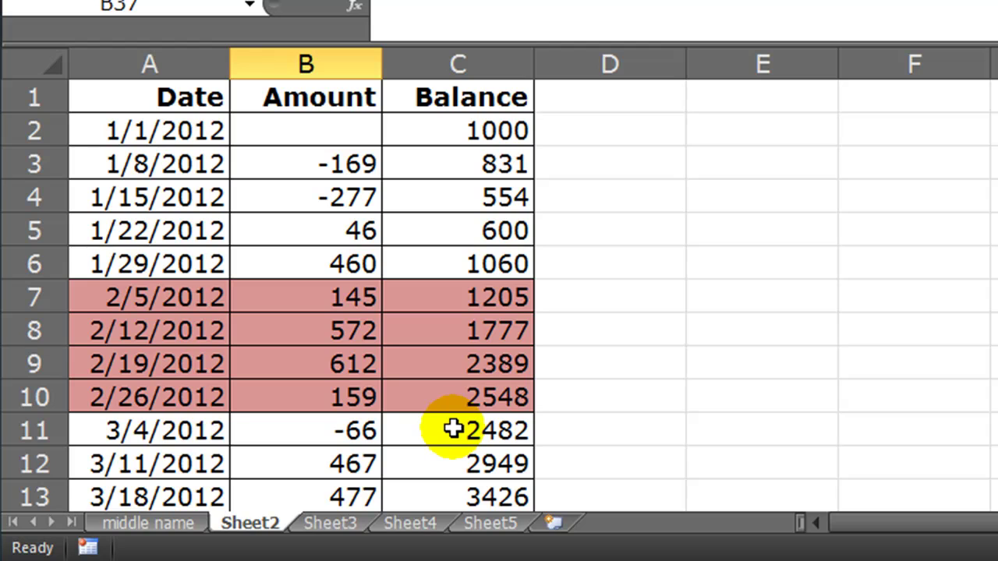
left_click(891, 1)
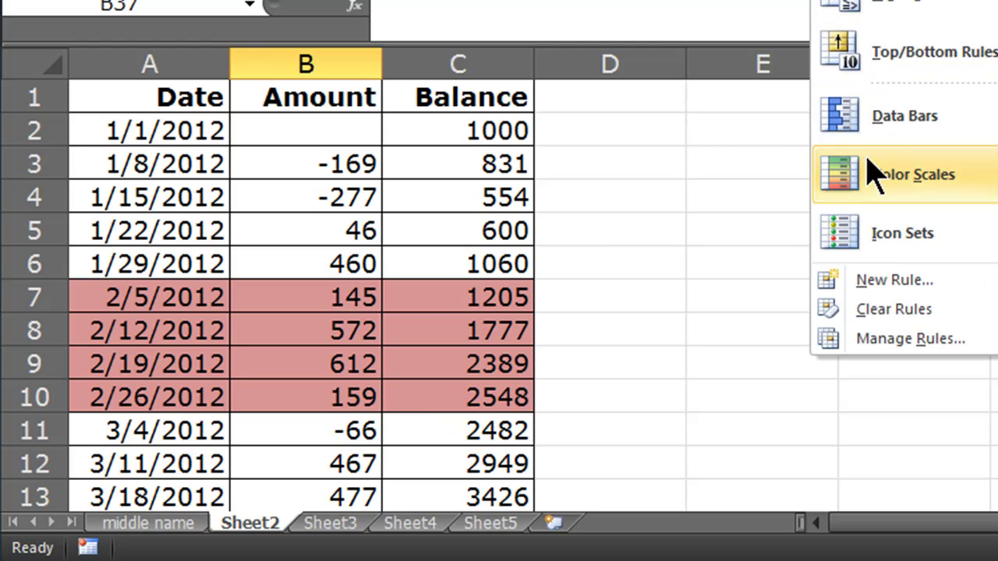
left_click(865, 338)
left_click(642, 99)
left_click(640, 32)
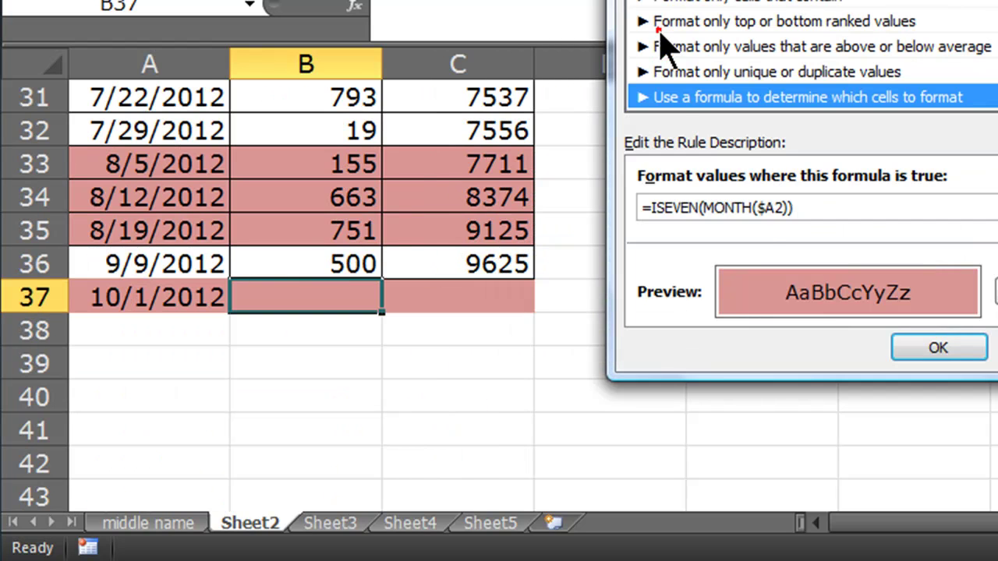